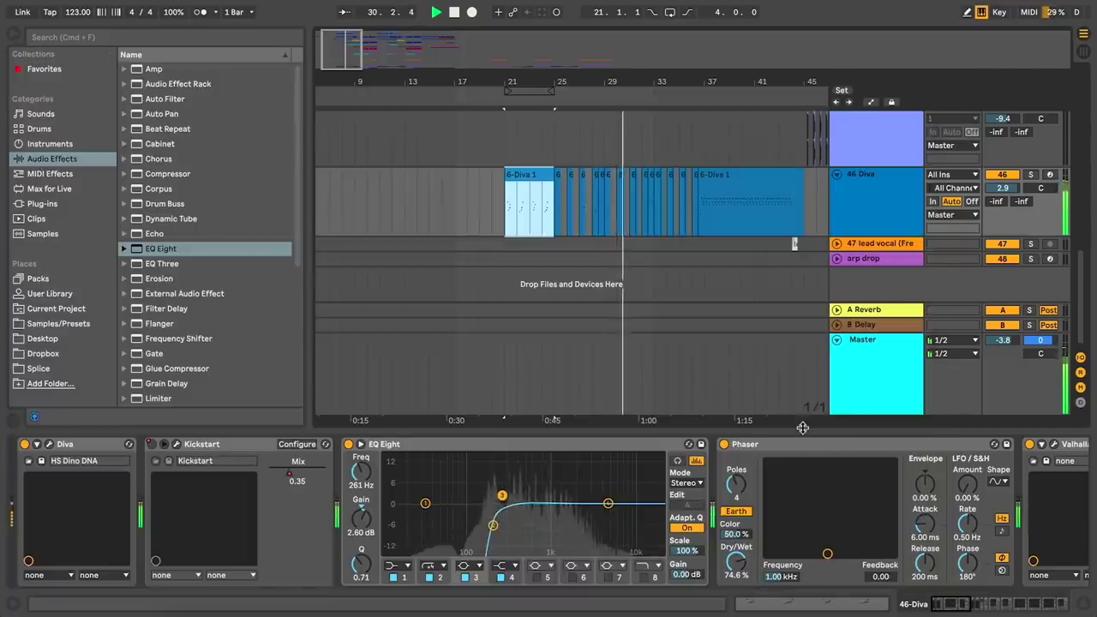
# Collapse the device area to enlarge the arrangement, and briefly solo the 46 Diva track during playback.
pyautogui.moveTo(801, 429); pyautogui.dragTo(797, 593)
pyautogui.hscroll(2, 681, 352)
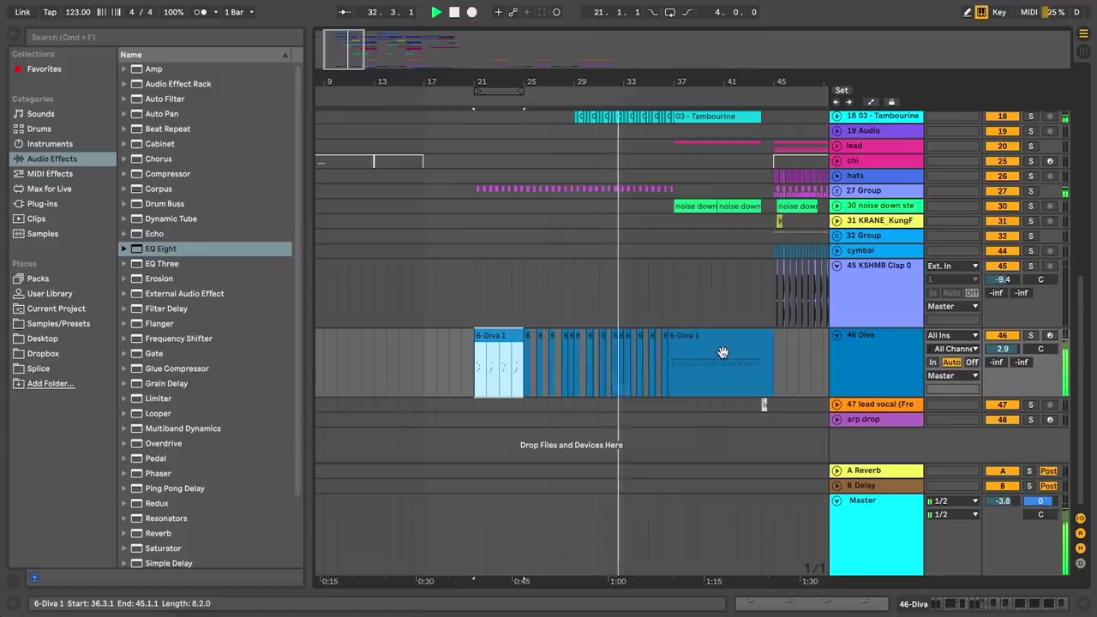
pyautogui.hscroll(3, 722, 352)
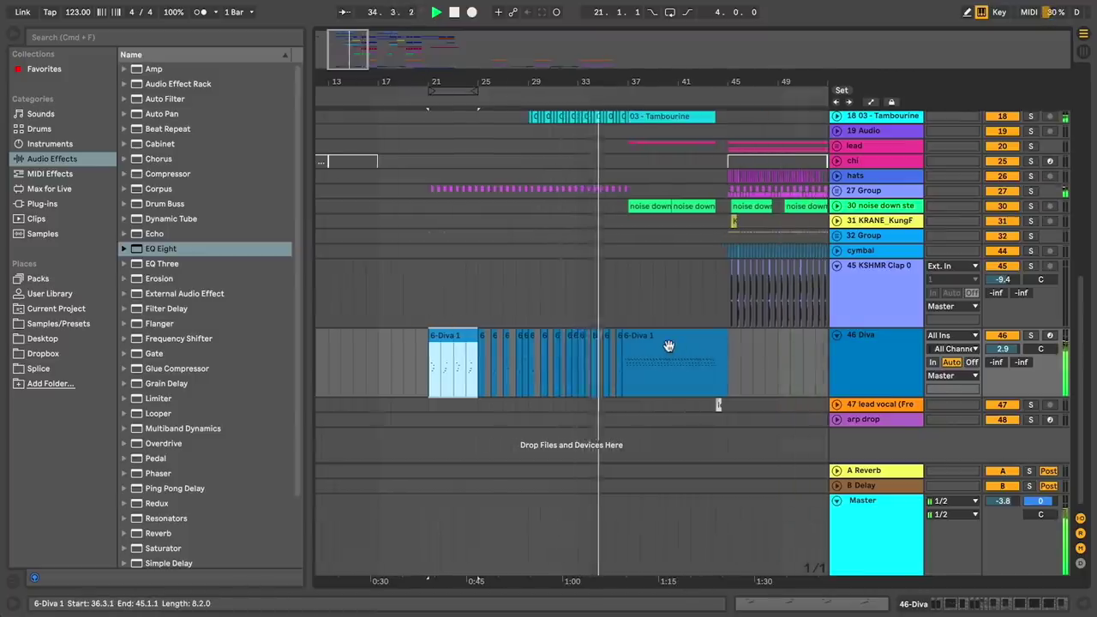
pyautogui.click(1031, 336)
pyautogui.click(1031, 336)
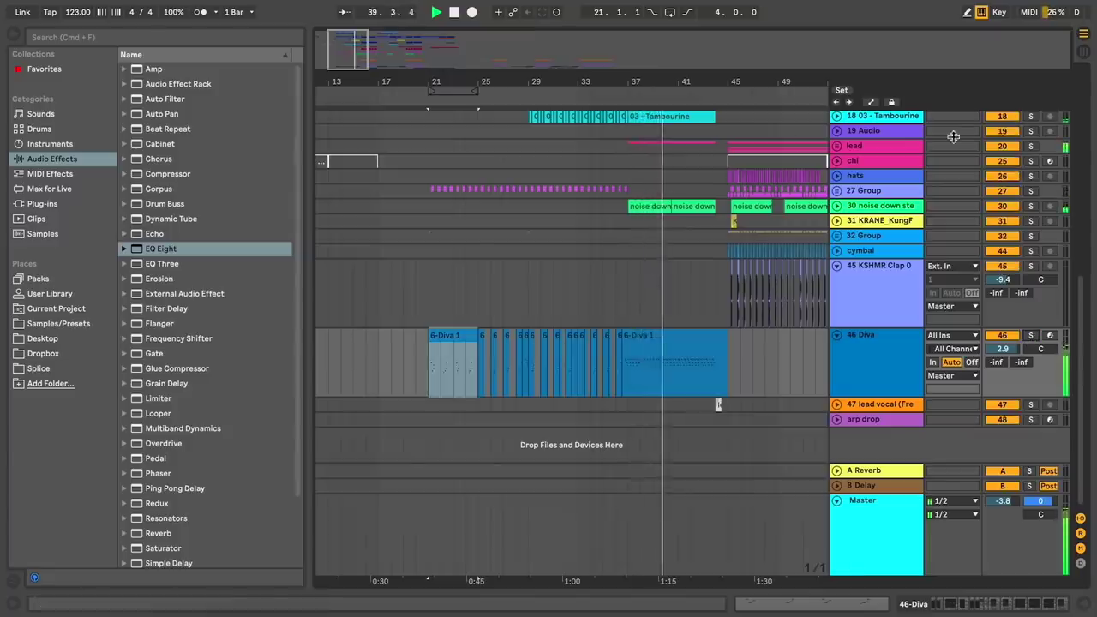
# Briefly solo the lead group during playback and look over the other tracks leading into the drop at bar 45.
pyautogui.click(1031, 146)
pyautogui.click(1031, 147)
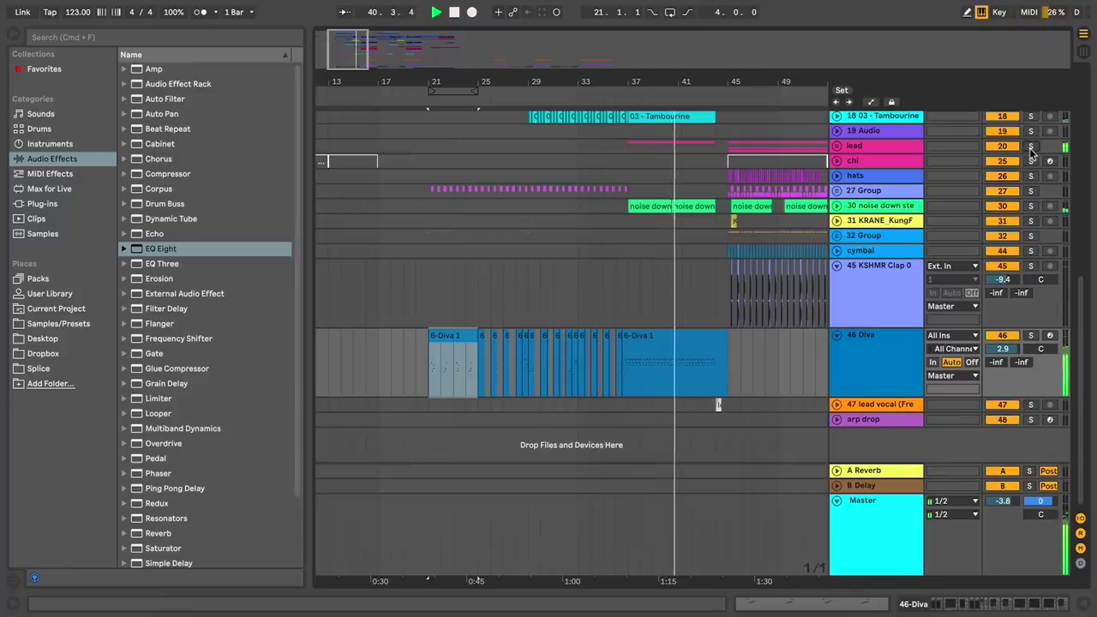
pyautogui.scroll(2, 676, 218)
pyautogui.scroll(2, 676, 220)
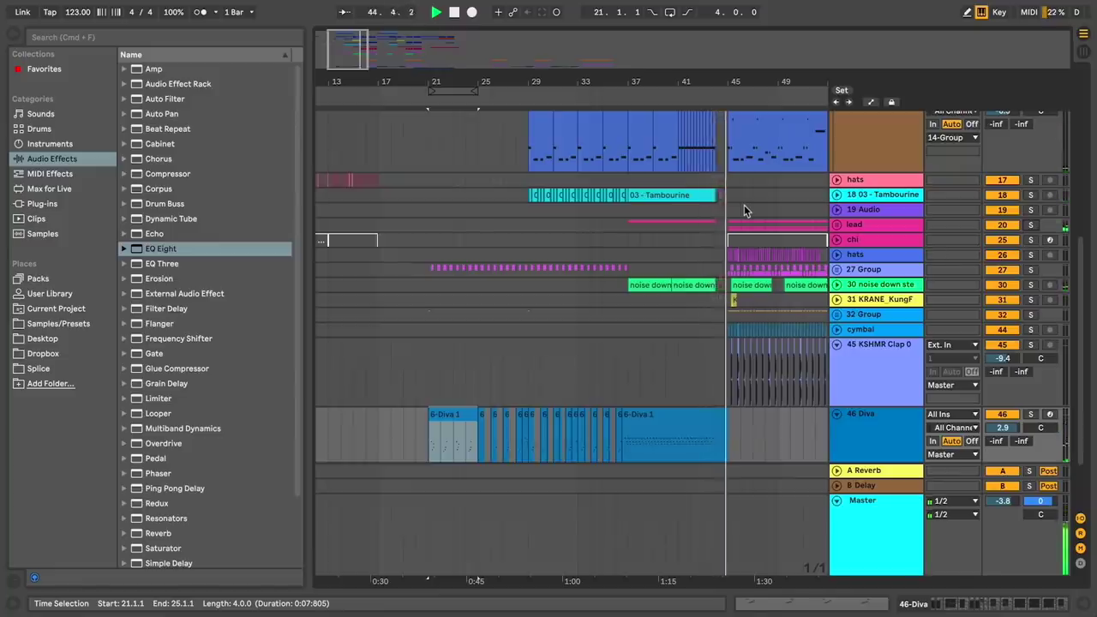
pyautogui.hscroll(5, 727, 222)
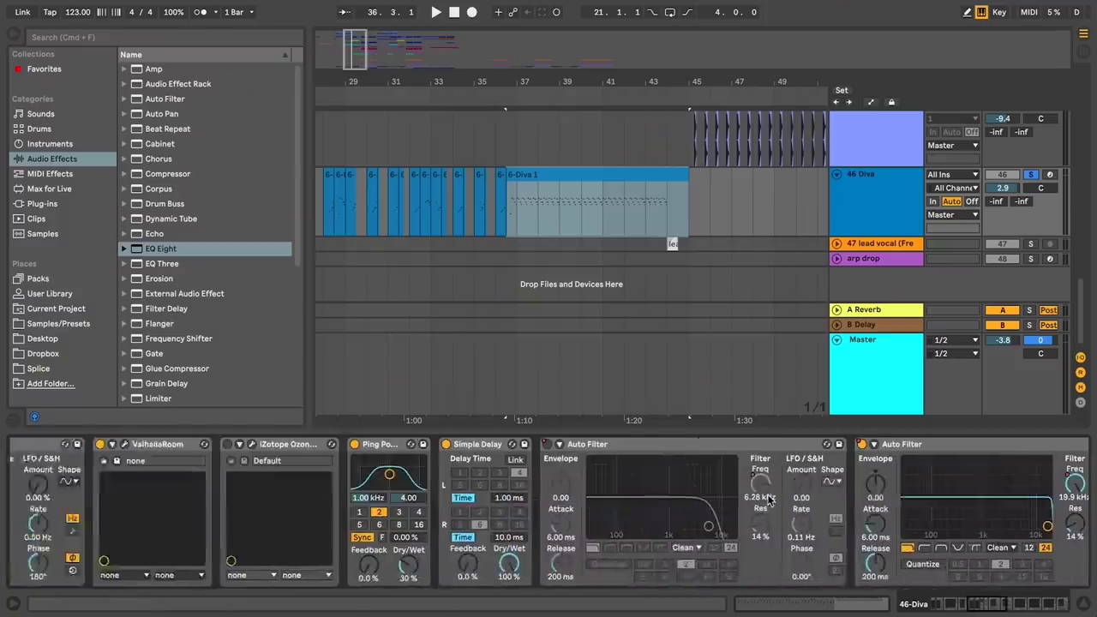
# Play the long Diva clip before the drop and display the frequency automation of the active Auto Filter.
pyautogui.press('Return')
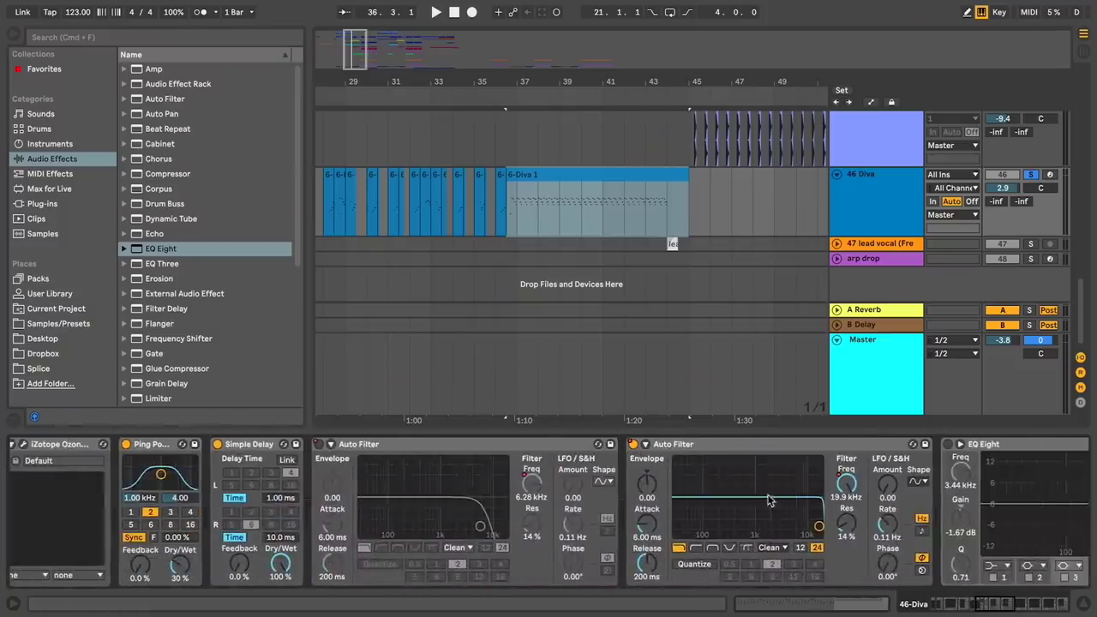
pyautogui.click(563, 171)
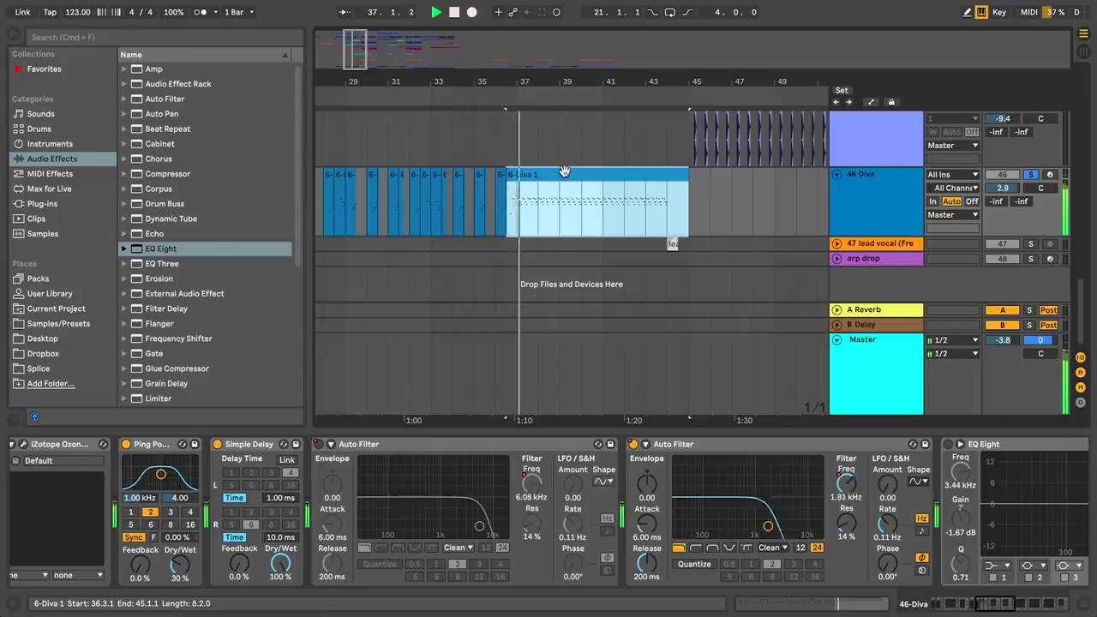
pyautogui.click(846, 487)
pyautogui.hscroll(10, 847, 490)
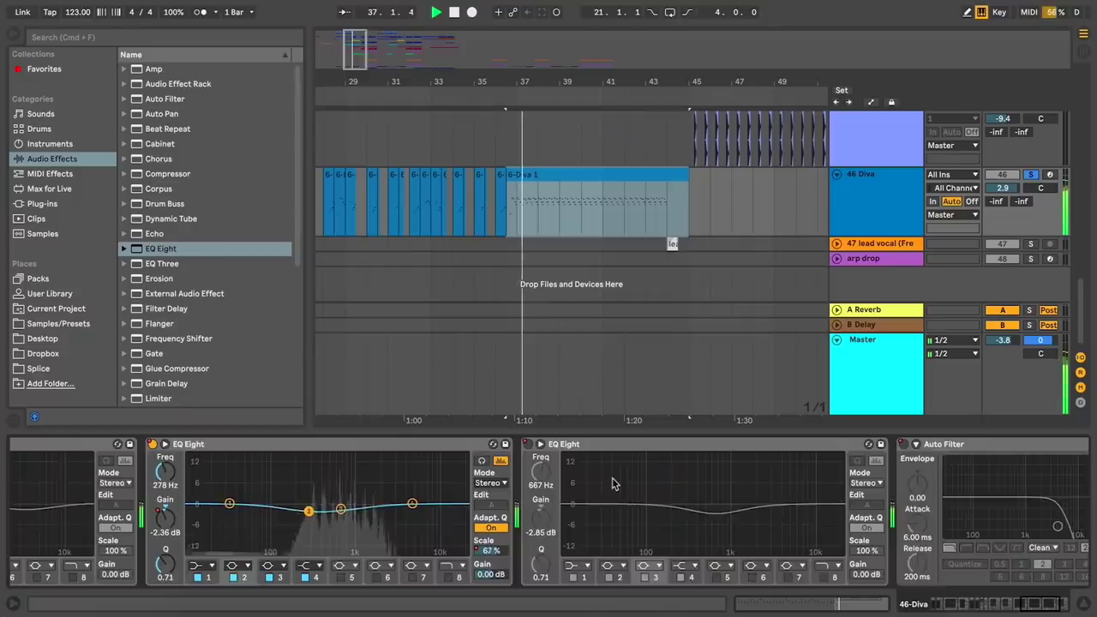
pyautogui.hscroll(-5, 613, 484)
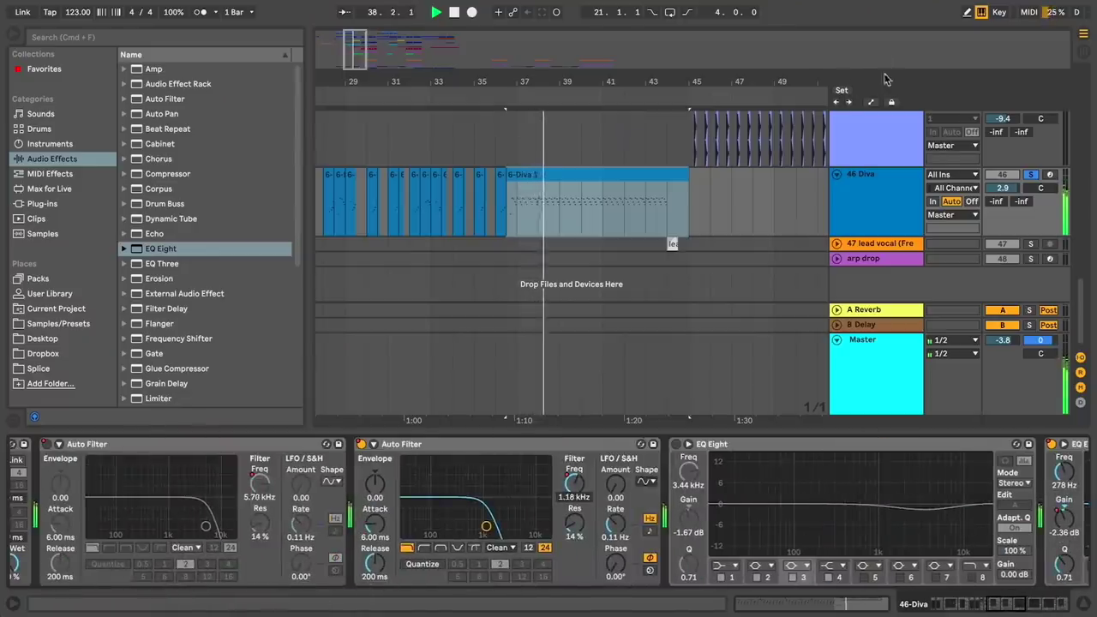
pyautogui.press('a')
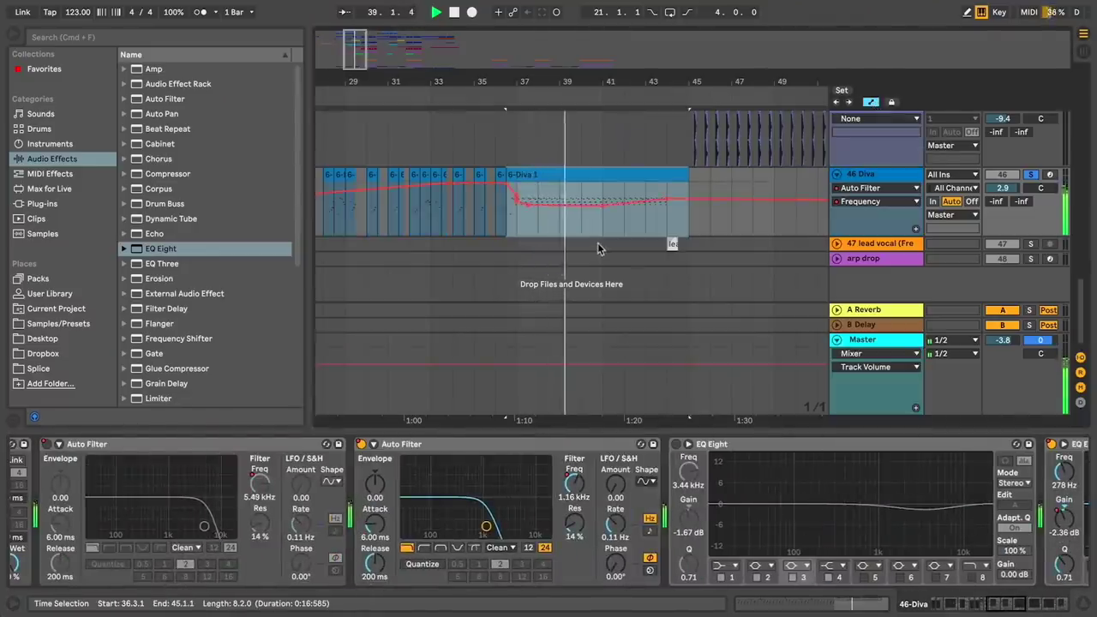
# Examine the ValhallaRoom settings and the EQ Eight devices in the Diva chain, and take the track out of solo.
pyautogui.hscroll(8, 502, 507)
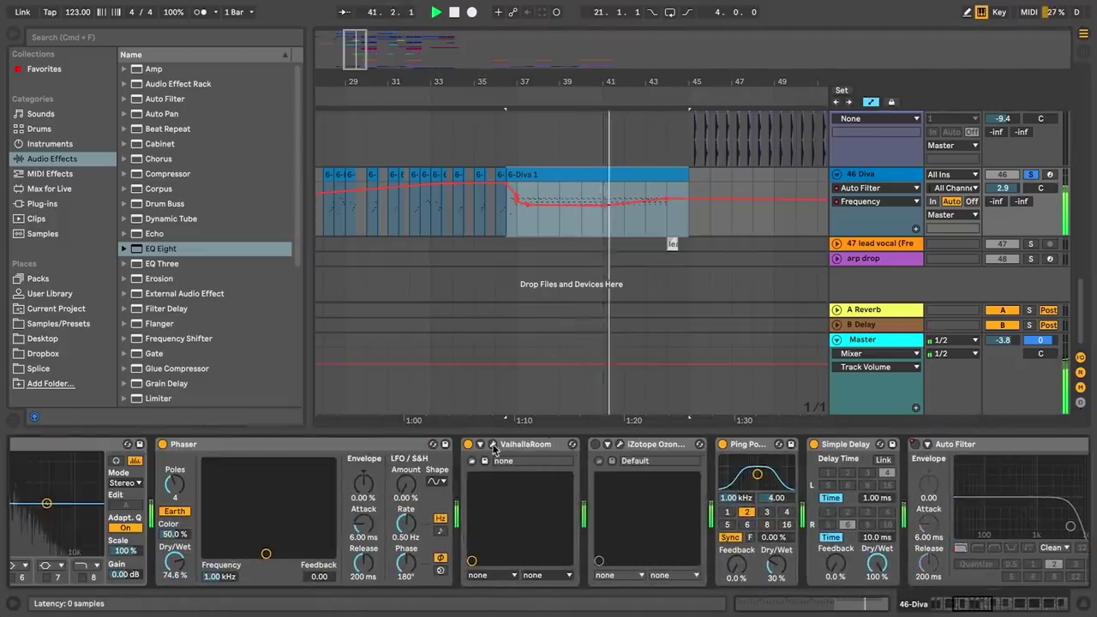
pyautogui.click(493, 444)
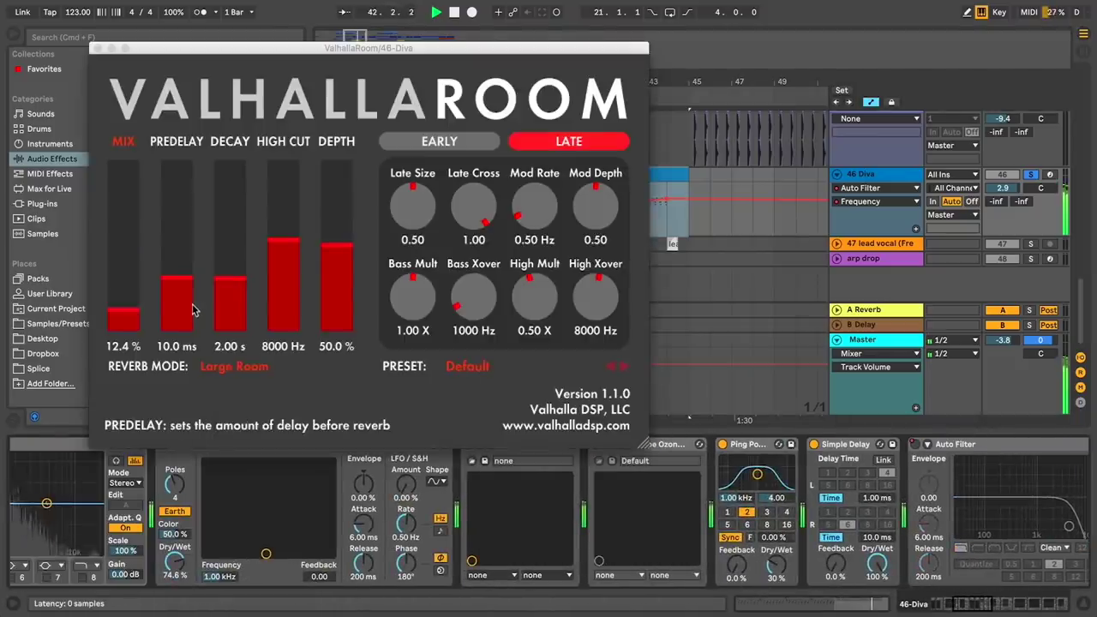
pyautogui.click(97, 48)
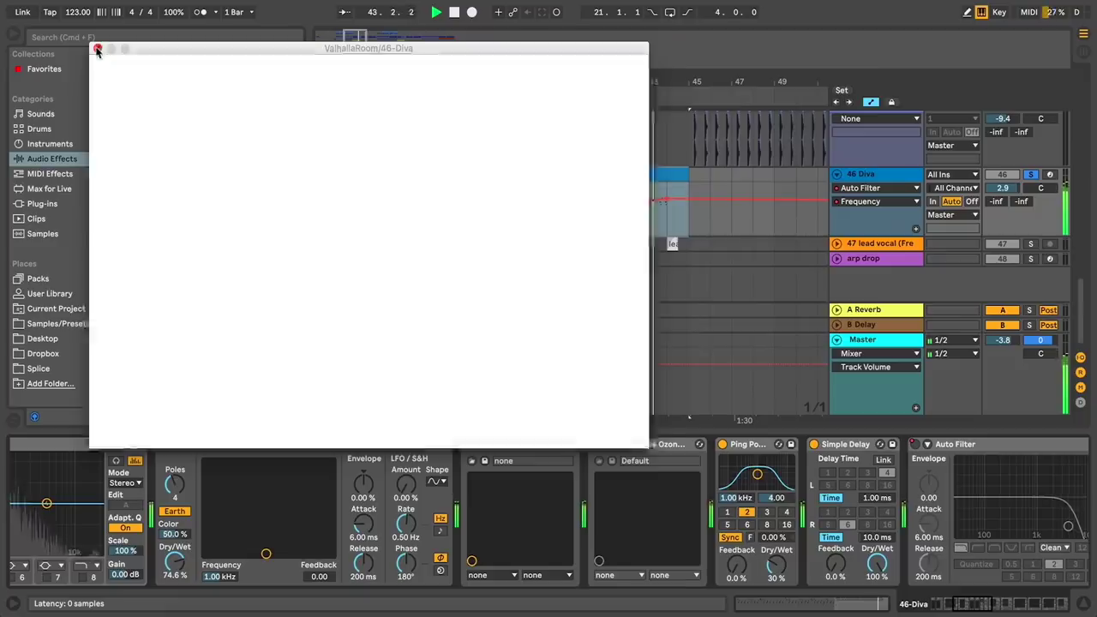
pyautogui.hscroll(10, 544, 512)
pyautogui.hscroll(5, 544, 512)
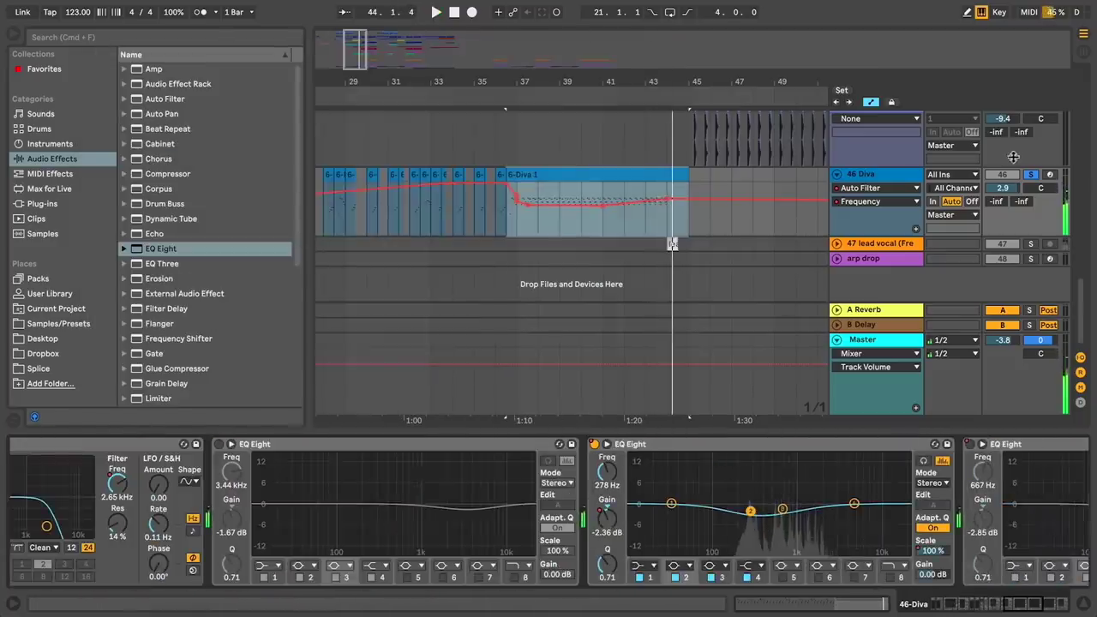
pyautogui.click(1031, 175)
# Audition the 21 Serum clip at bar 37 in solo while reviewing its device chain, and fold the lead group again.
pyautogui.scroll(15, 653, 221)
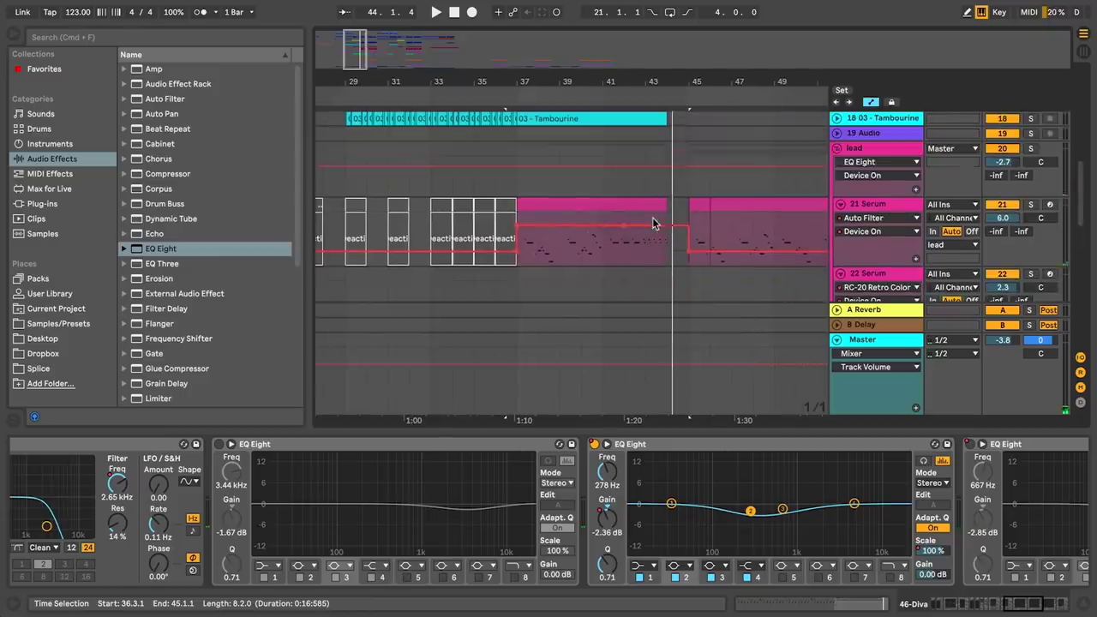
pyautogui.click(624, 204)
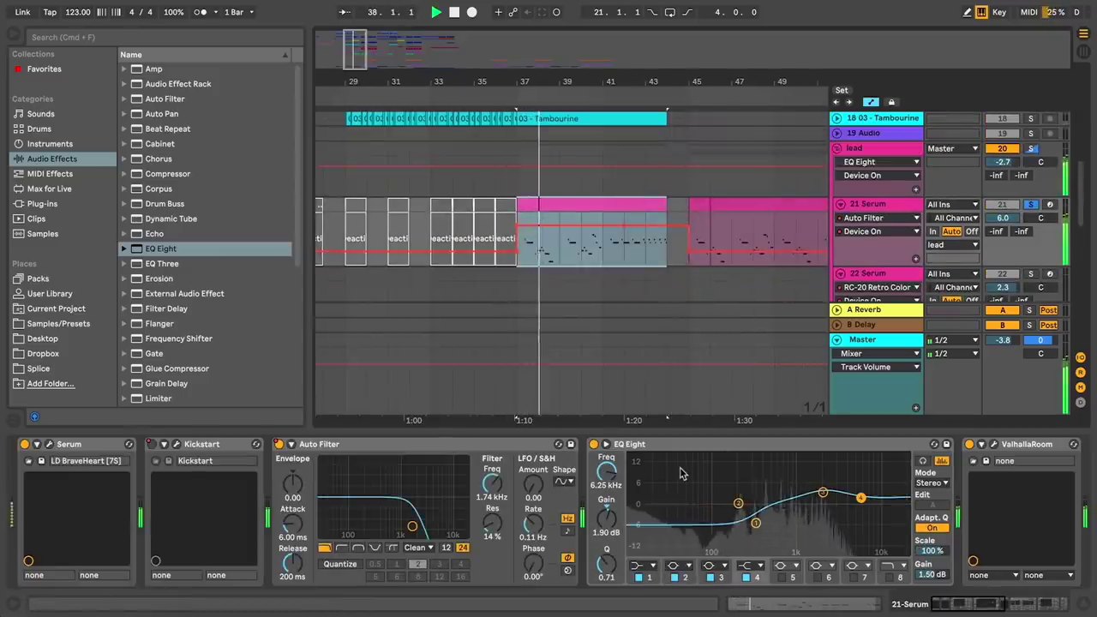
pyautogui.hscroll(10, 679, 472)
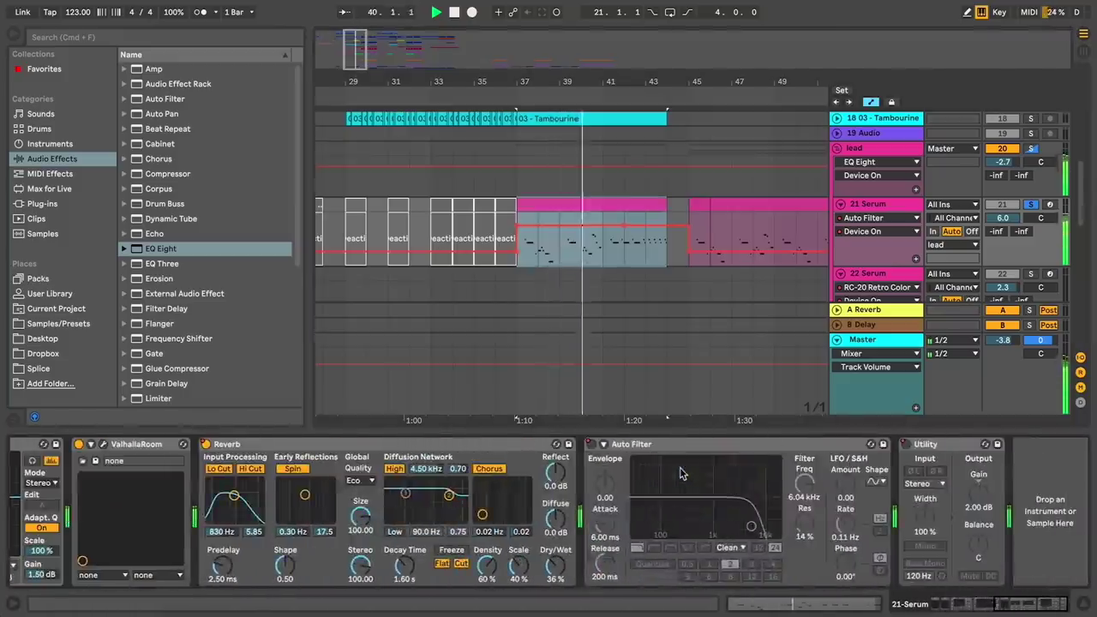
pyautogui.hscroll(-10, 680, 471)
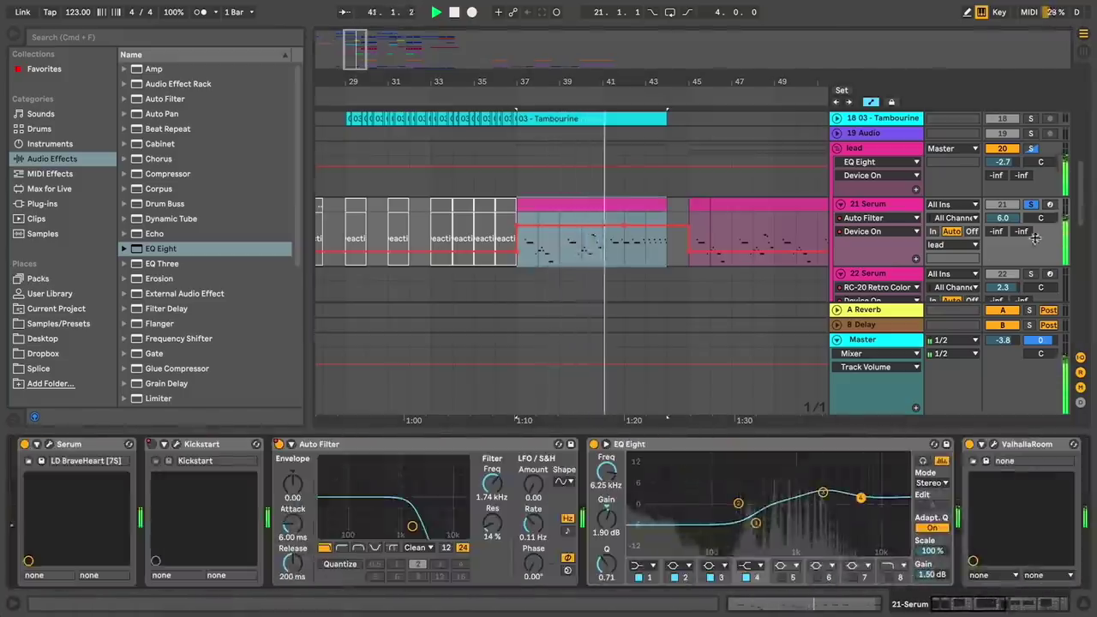
pyautogui.click(1030, 204)
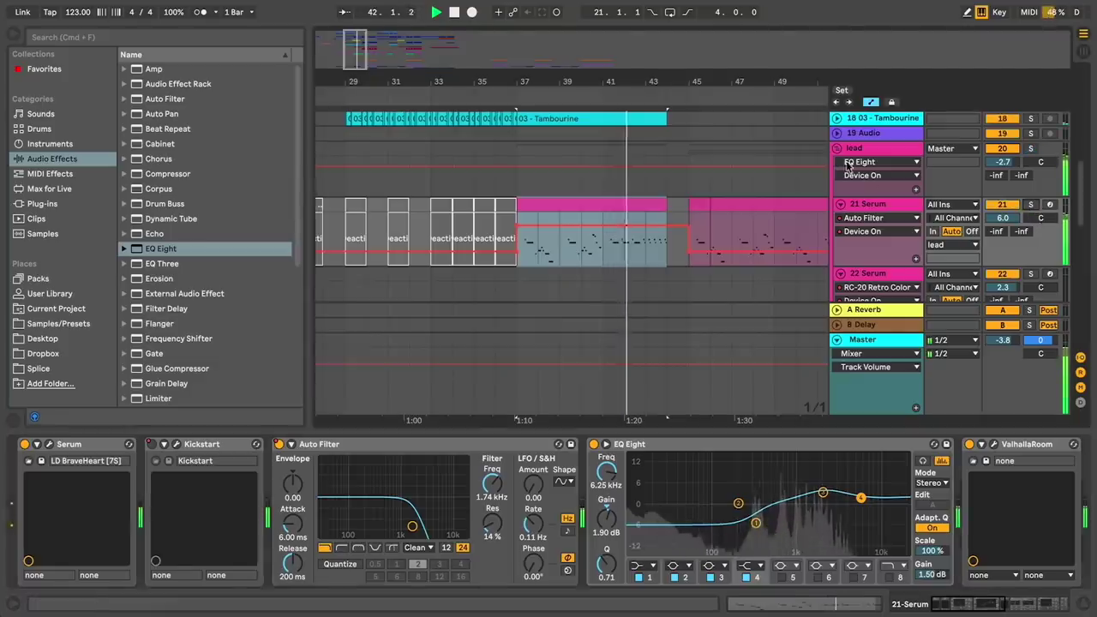
pyautogui.press('space')
pyautogui.click(837, 149)
# Audition the bass track in solo from bar 37 while examining its device chain and the last Auto Filter's frequency automation.
pyautogui.scroll(8, 722, 191)
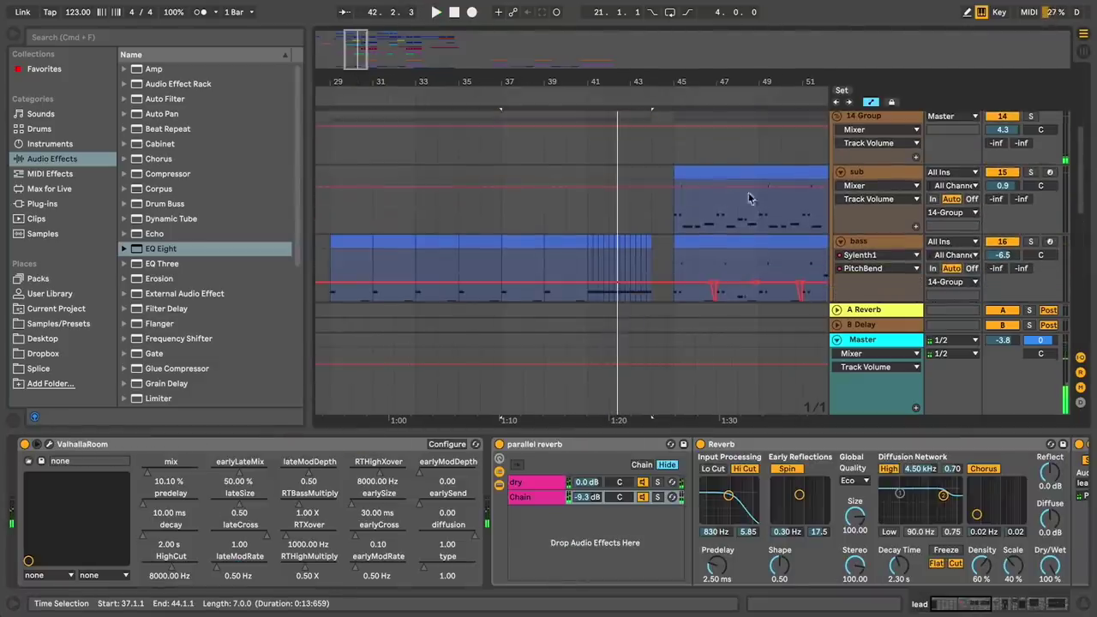
pyautogui.click(1031, 242)
pyautogui.press('space')
pyautogui.click(914, 243)
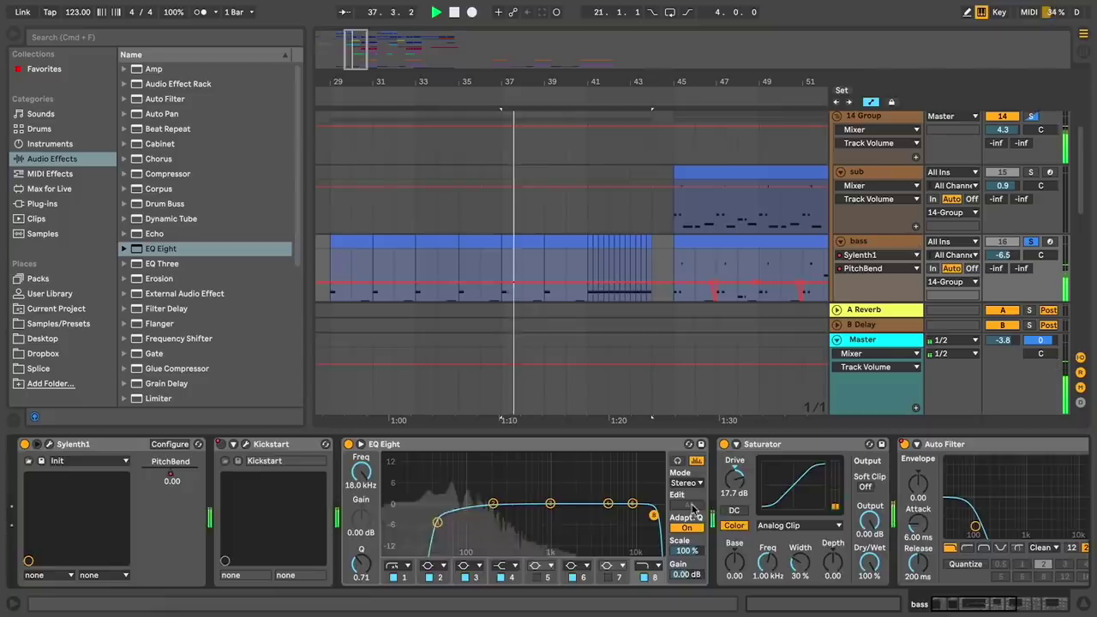
pyautogui.hscroll(5, 693, 509)
pyautogui.hscroll(5, 698, 506)
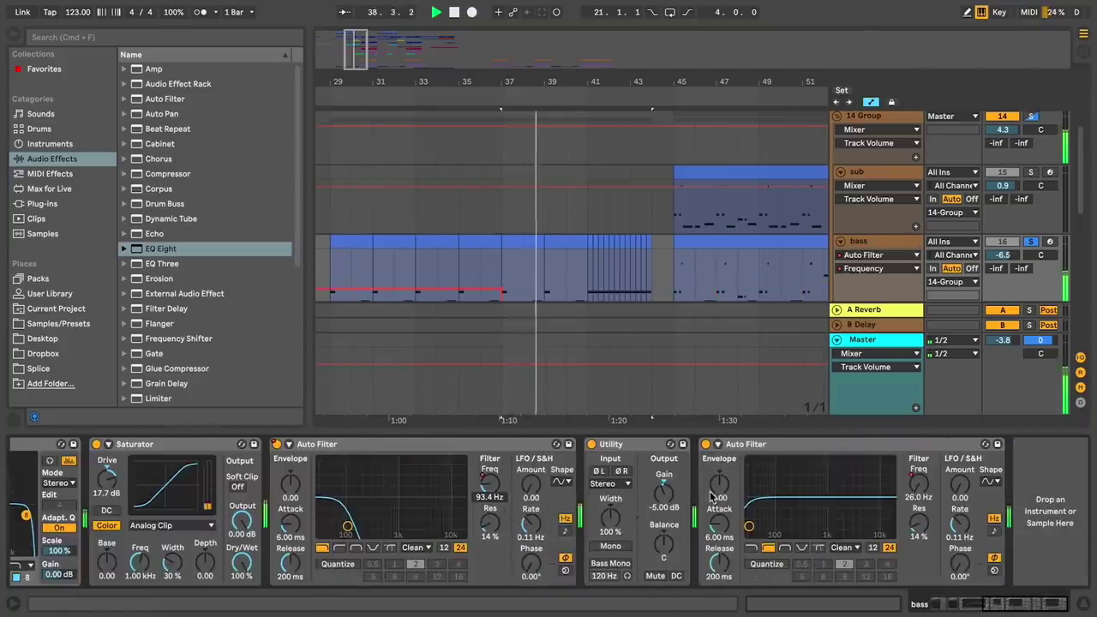
pyautogui.click(918, 490)
pyautogui.scroll(-5, 673, 183)
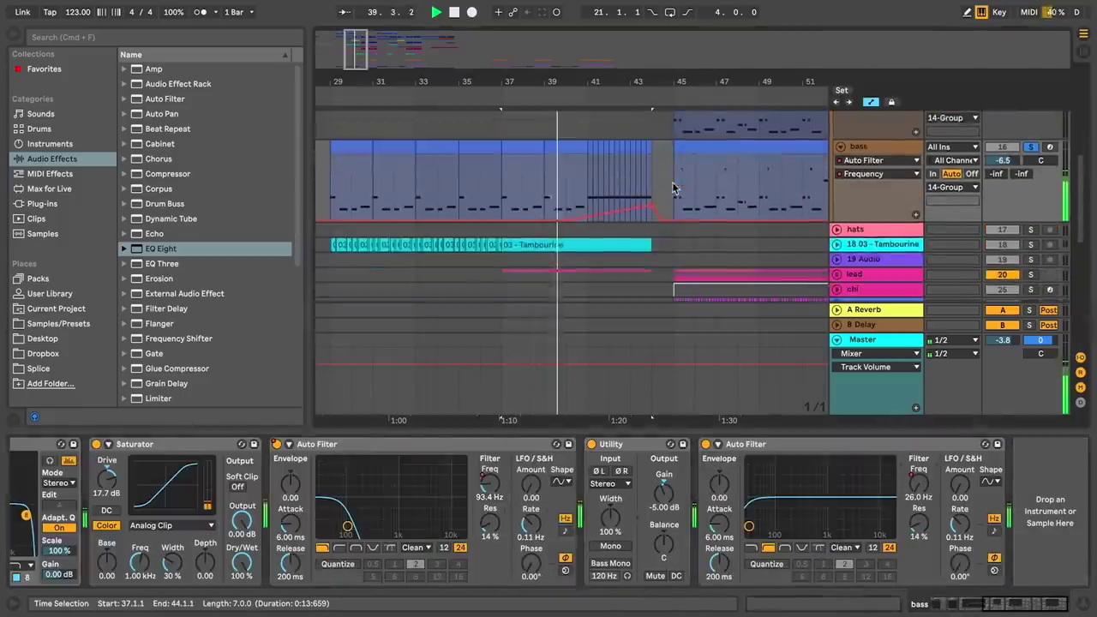
pyautogui.click(1031, 148)
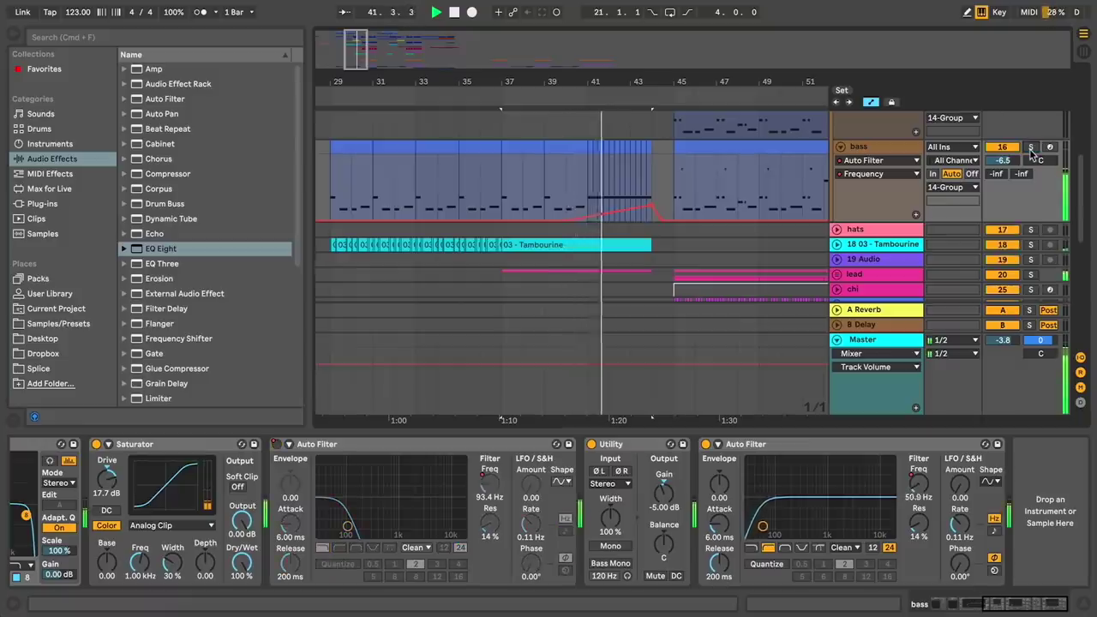
# Listen to the bass clip at bar 45 in solo and check it against the sub track.
pyautogui.click(1031, 147)
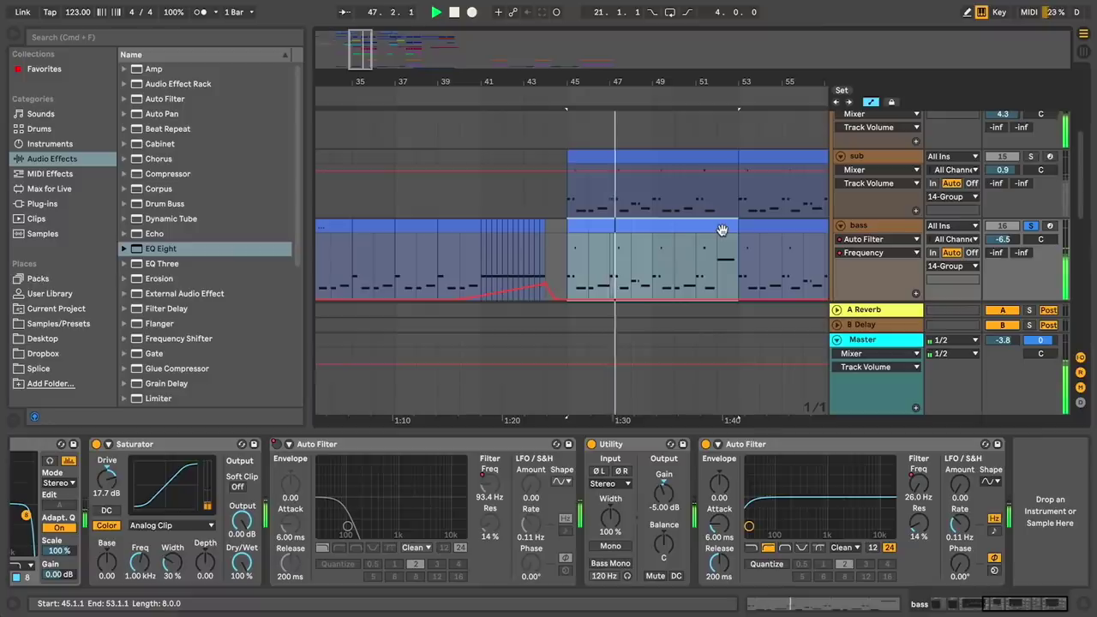
pyautogui.hscroll(2, 722, 230)
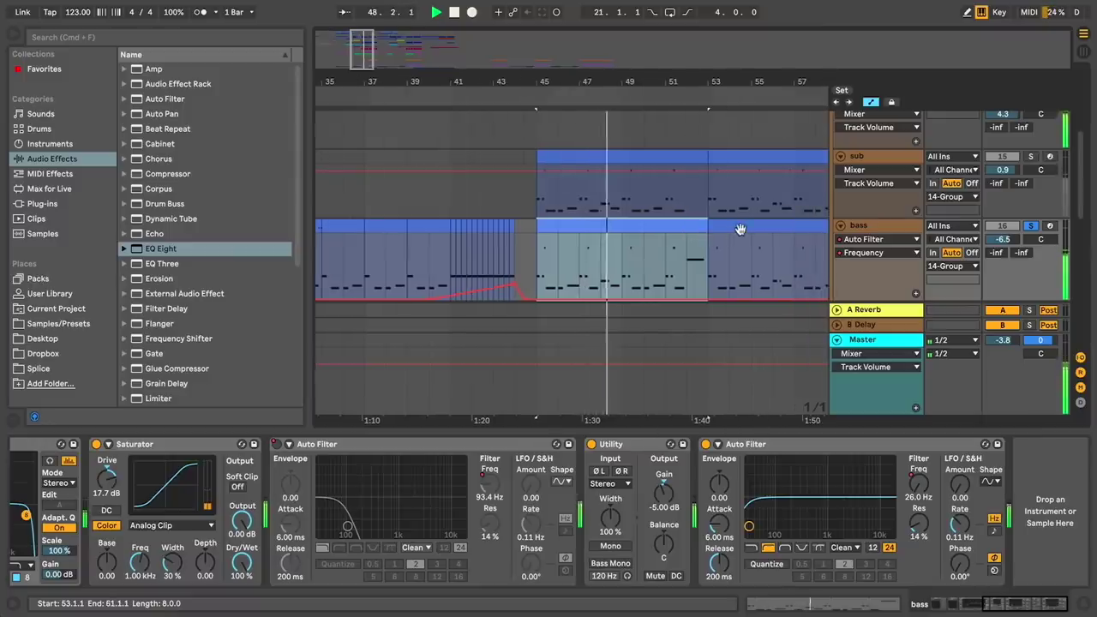
pyautogui.click(1029, 158)
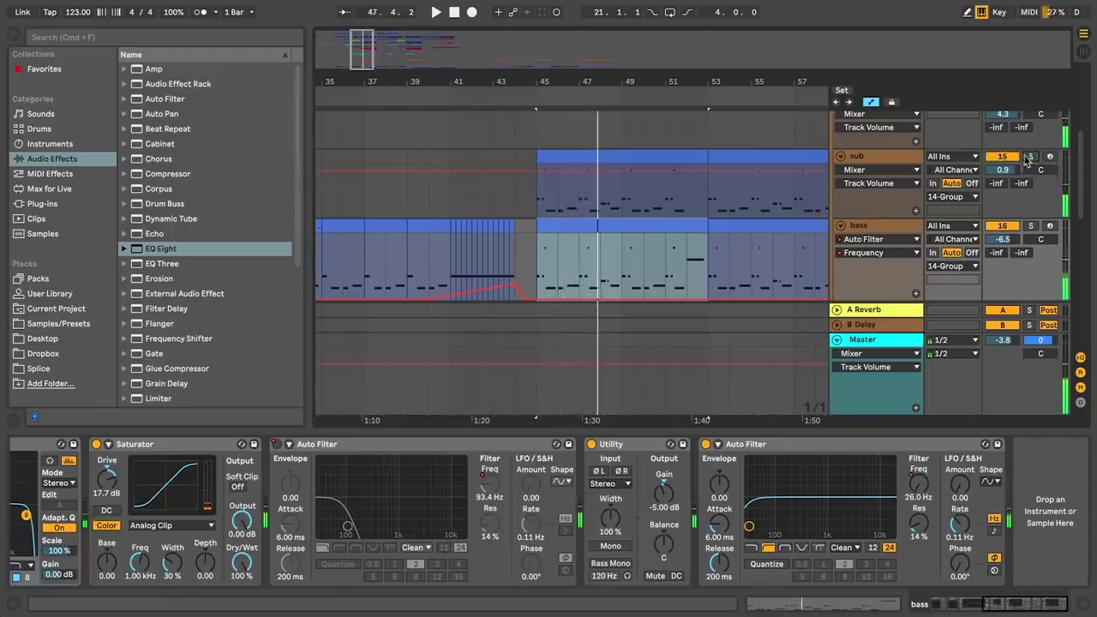
# Play the soloed bass from bar 45 while examining its EQ Eight, Saturator, Auto Filter and Utility devices.
pyautogui.scroll(-1, 970, 187)
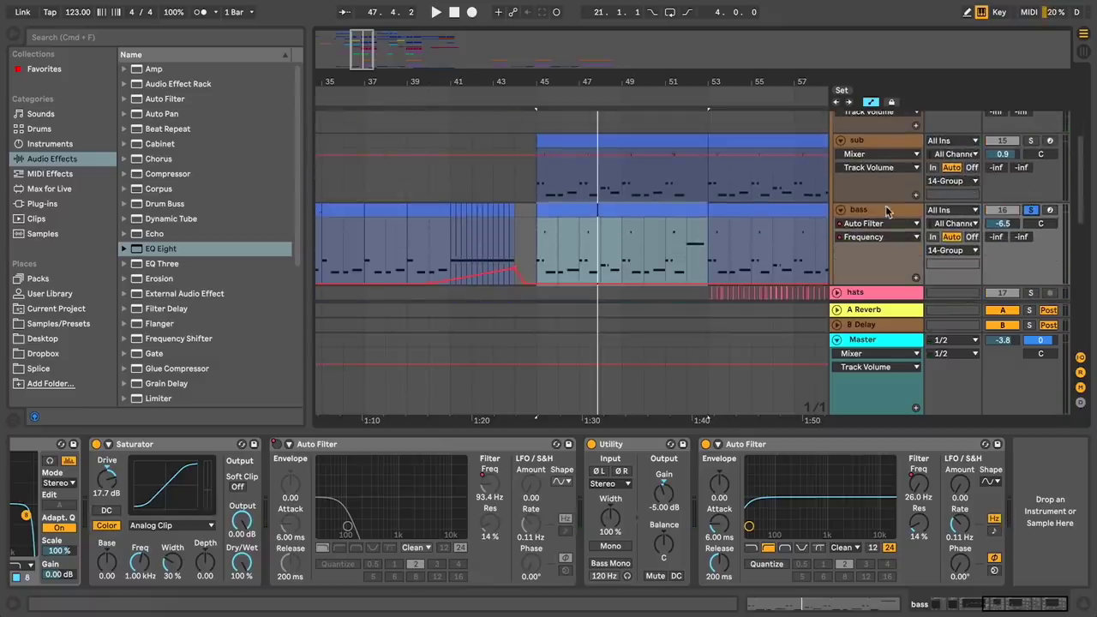
pyautogui.hscroll(-8, 614, 485)
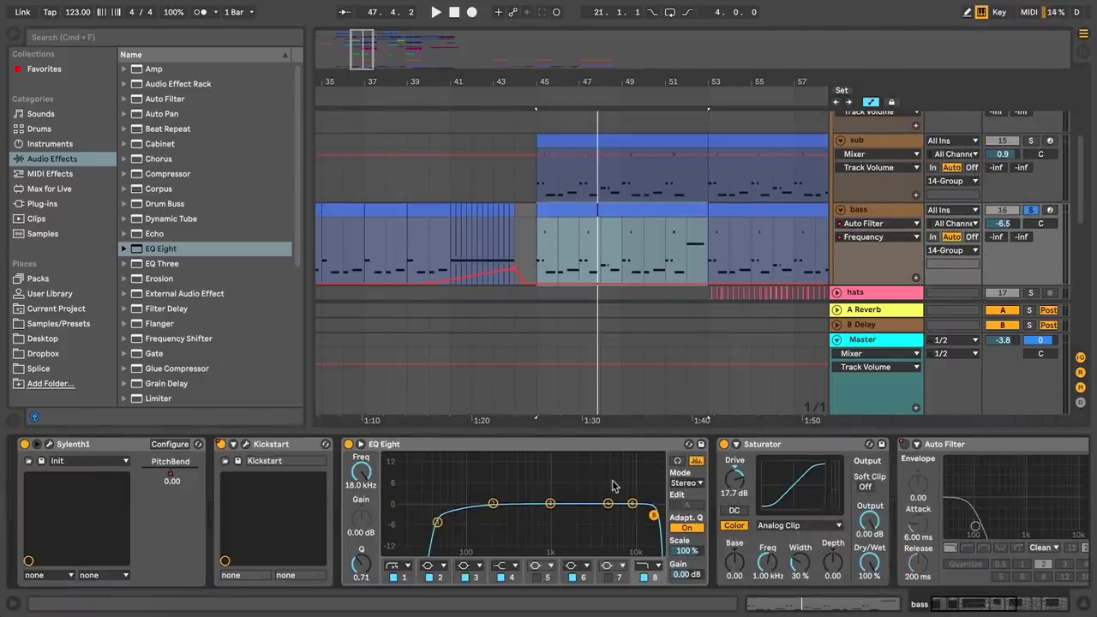
pyautogui.press('space')
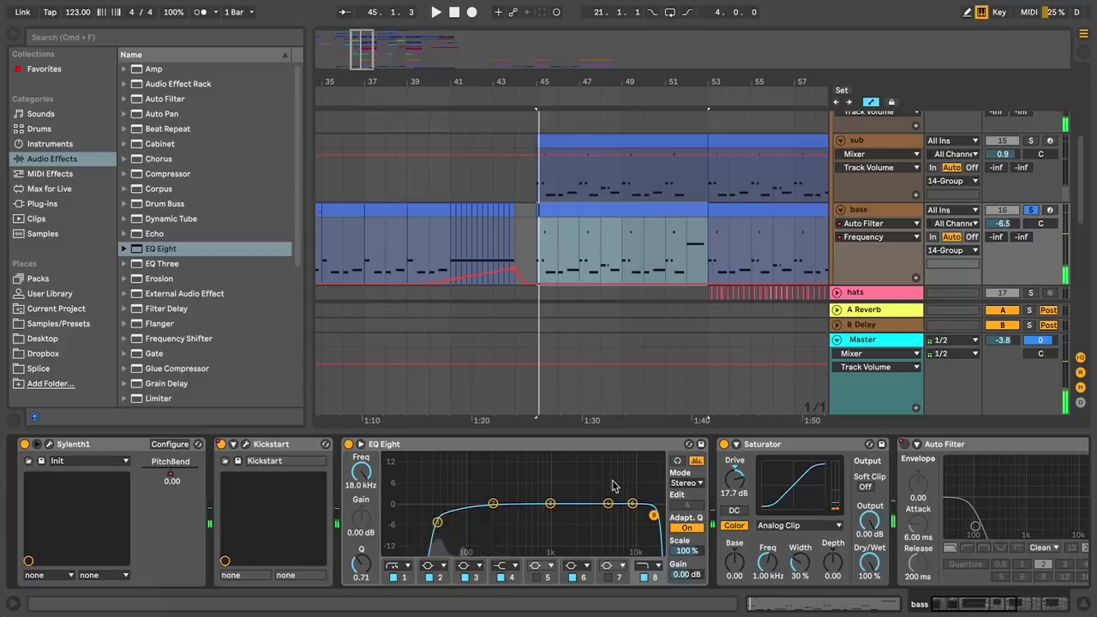
pyautogui.hscroll(2, 612, 485)
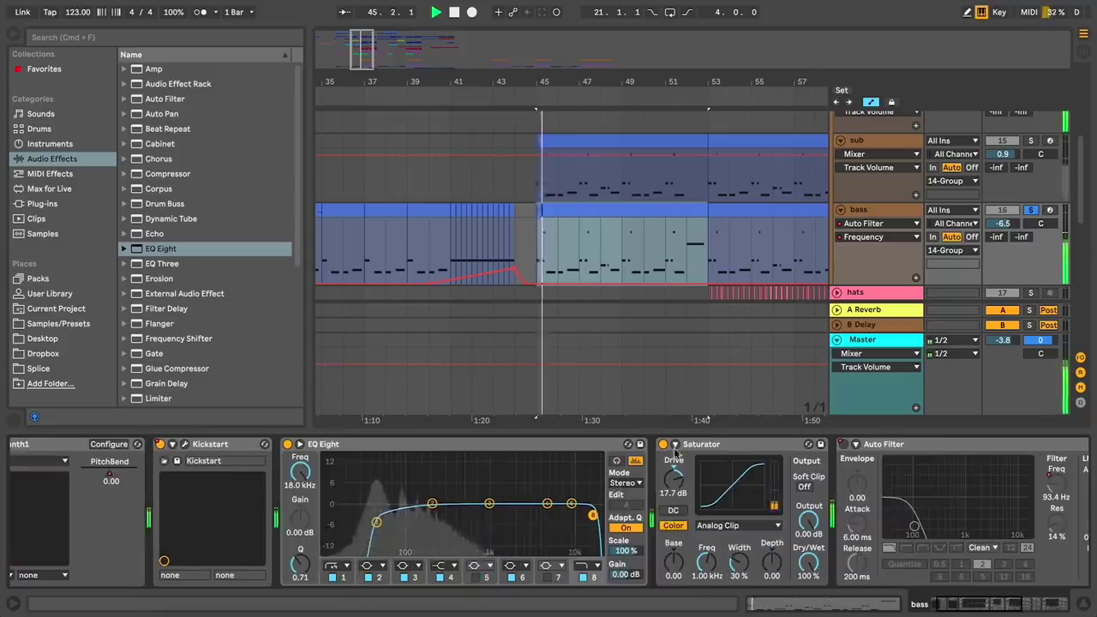
pyautogui.hscroll(20, 615, 485)
pyautogui.hscroll(-12, 698, 474)
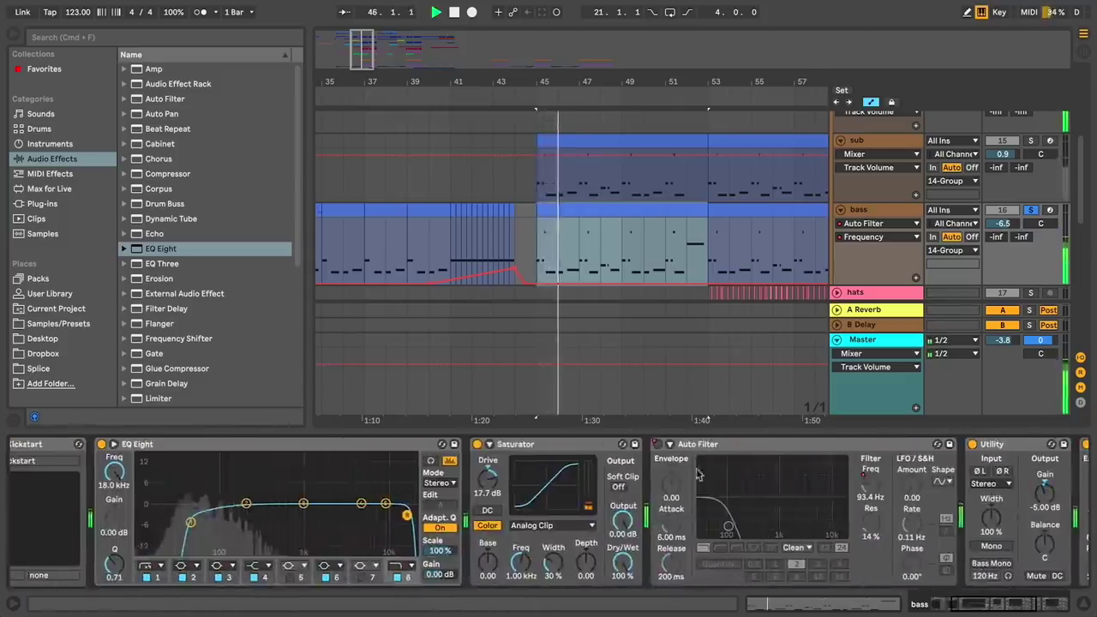
# Turn off the bass track's Saturator and replay the clip from bar 45 while trying a higher Utility gain.
pyautogui.click(477, 443)
pyautogui.press('space')
pyautogui.press('space')
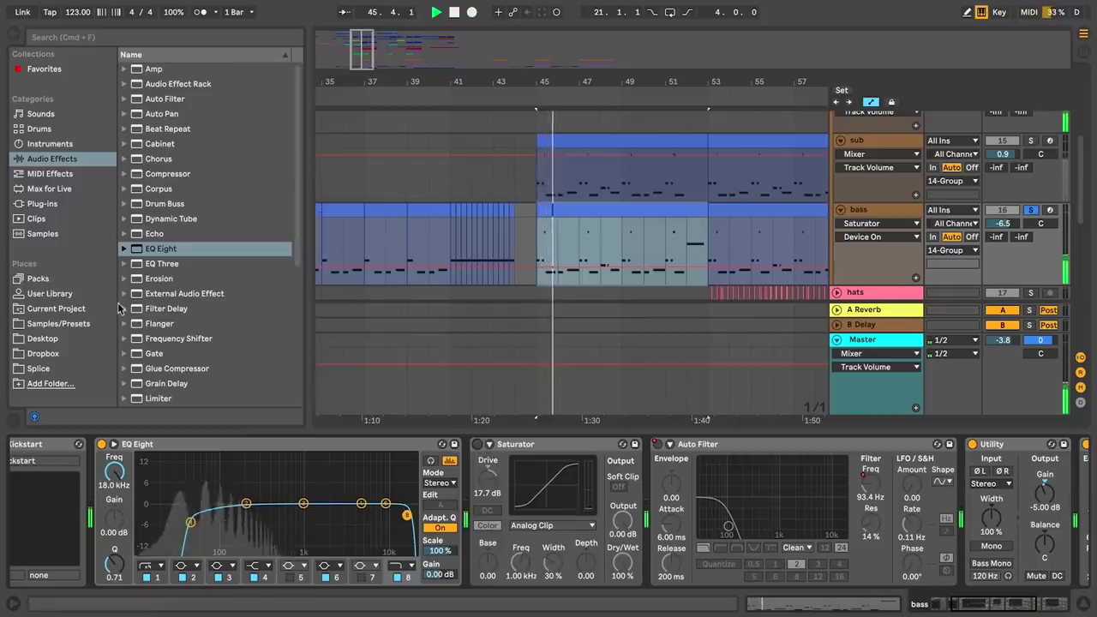
pyautogui.moveTo(1044, 492); pyautogui.dragTo(1044, 467)
pyautogui.press('space')
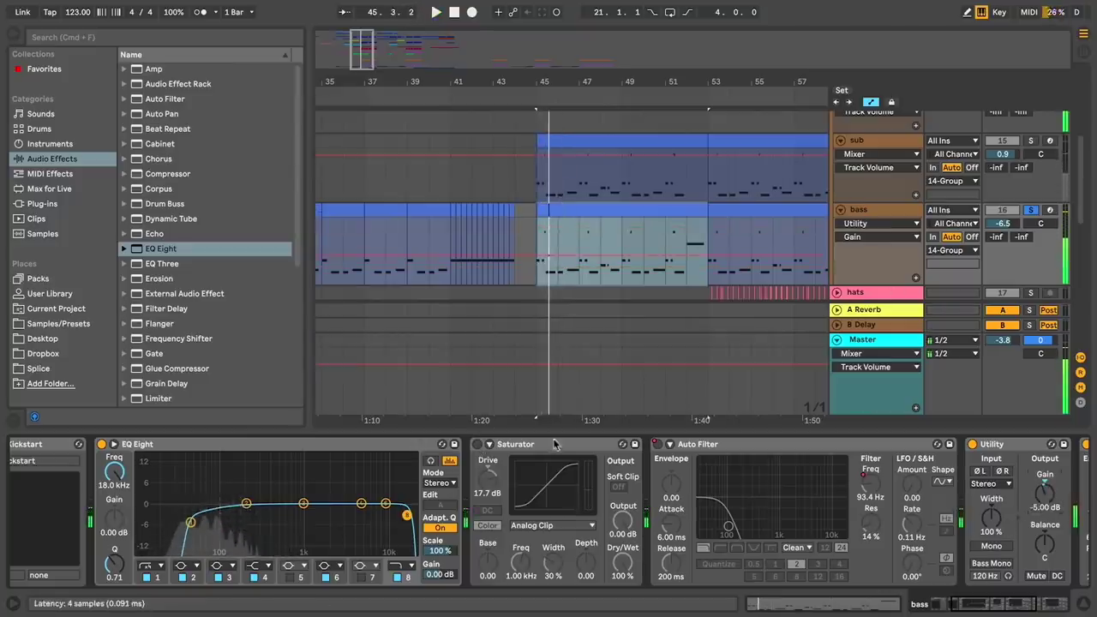
# Turn the bass track's Saturator back on and listen to the soloed bass clip from bar 45.
pyautogui.click(478, 443)
pyautogui.press('space')
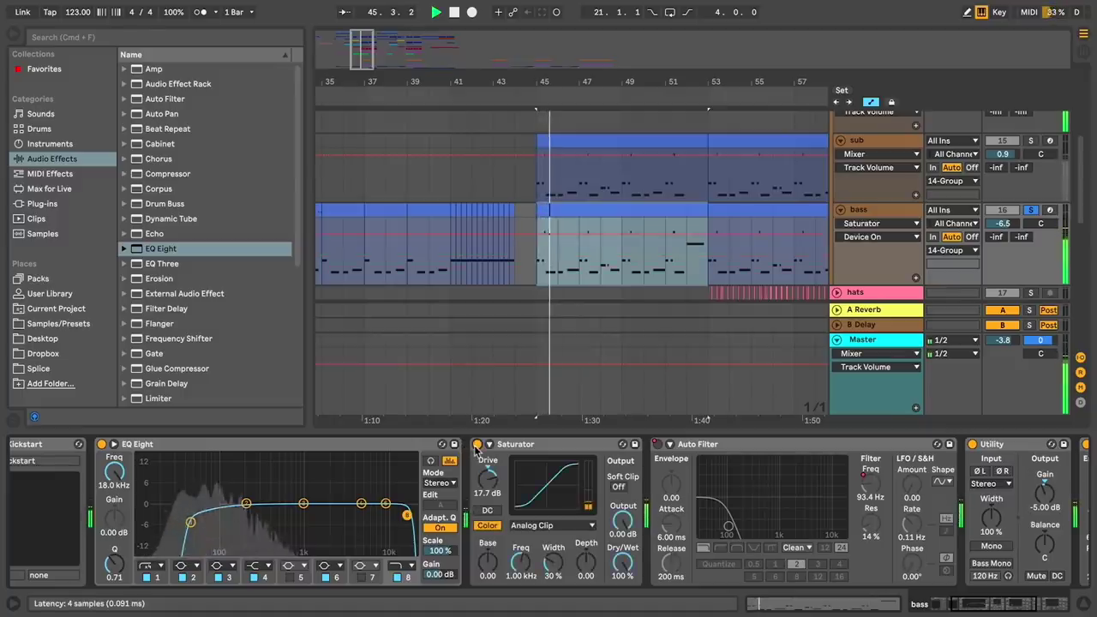
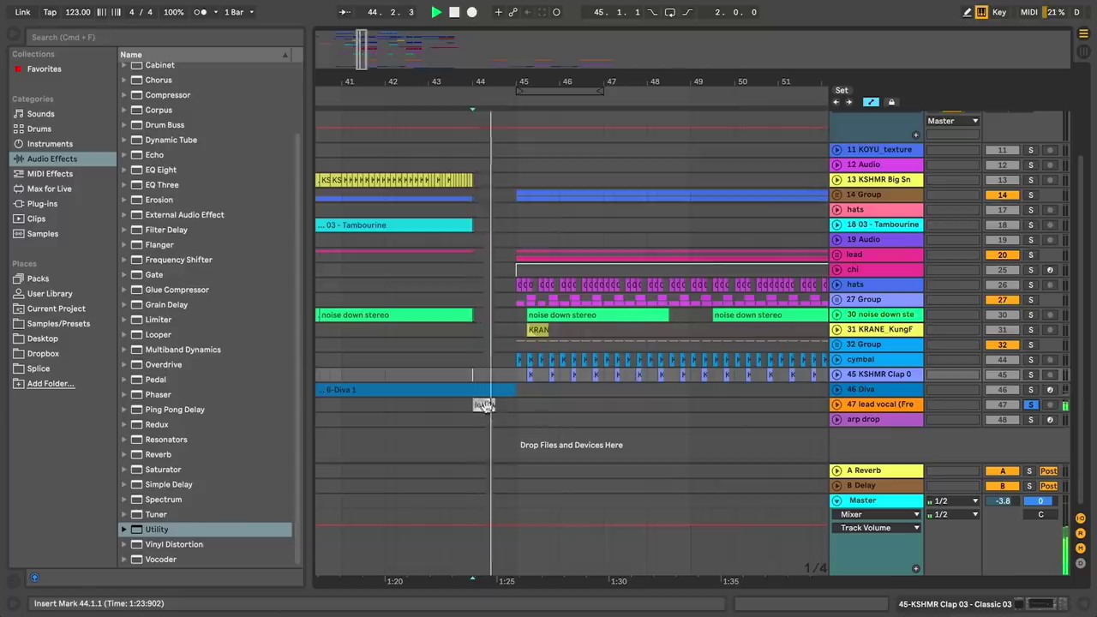
# Solo 1 Group and listen to its vocal in the transition from bar 44 into bar 45.
pyautogui.scroll(4, 730, 249)
pyautogui.click(1030, 117)
pyautogui.press('space')
pyautogui.scroll(-4, 566, 178)
pyautogui.press('space')
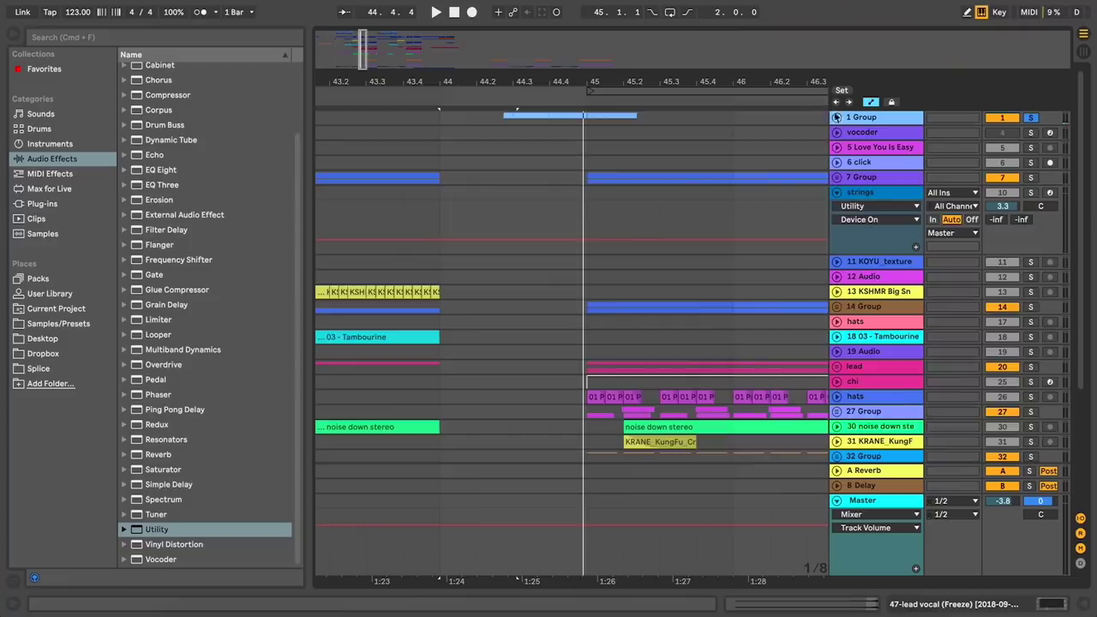
# Expand 1 Group, hide the automation lanes and show the device chain of the 2 Love You Is Easy track.
pyautogui.click(836, 118)
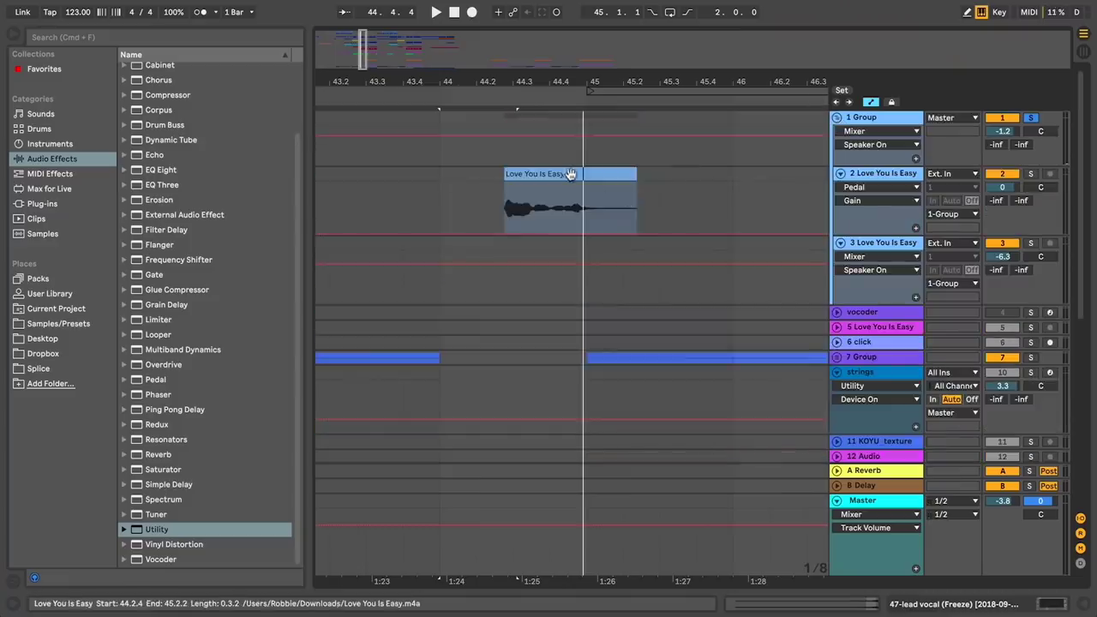
pyautogui.click(573, 175)
pyautogui.click(506, 222)
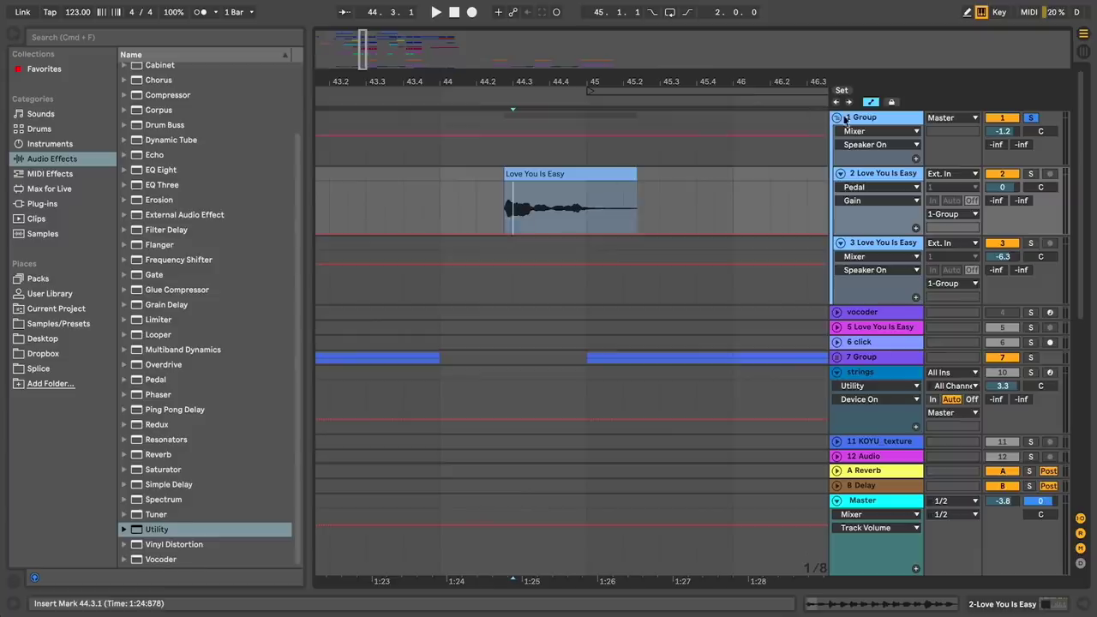
pyautogui.click(870, 102)
pyautogui.keyDown('shift'); pyautogui.click(499, 211); pyautogui.keyUp('shift')
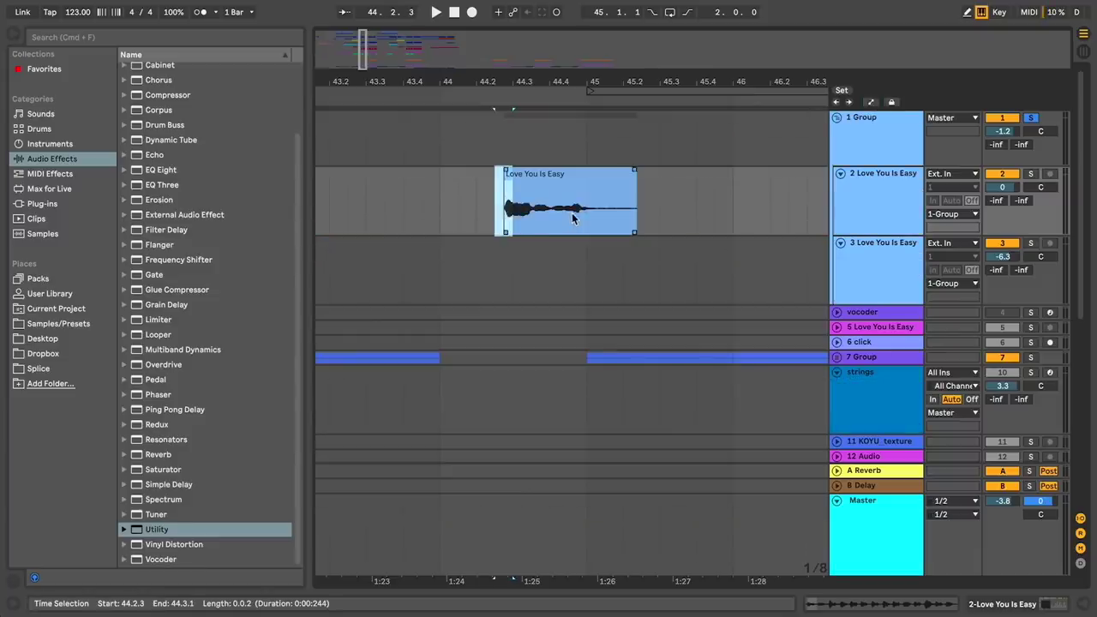
pyautogui.scroll(-1, 571, 216)
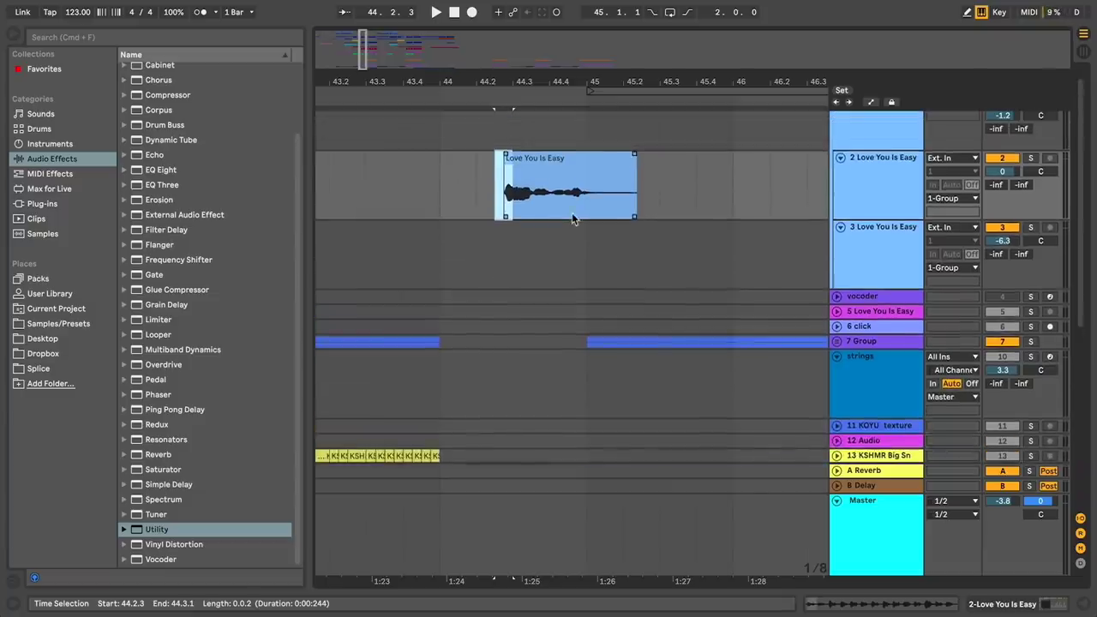
pyautogui.click(848, 183)
pyautogui.doubleClick(848, 183)
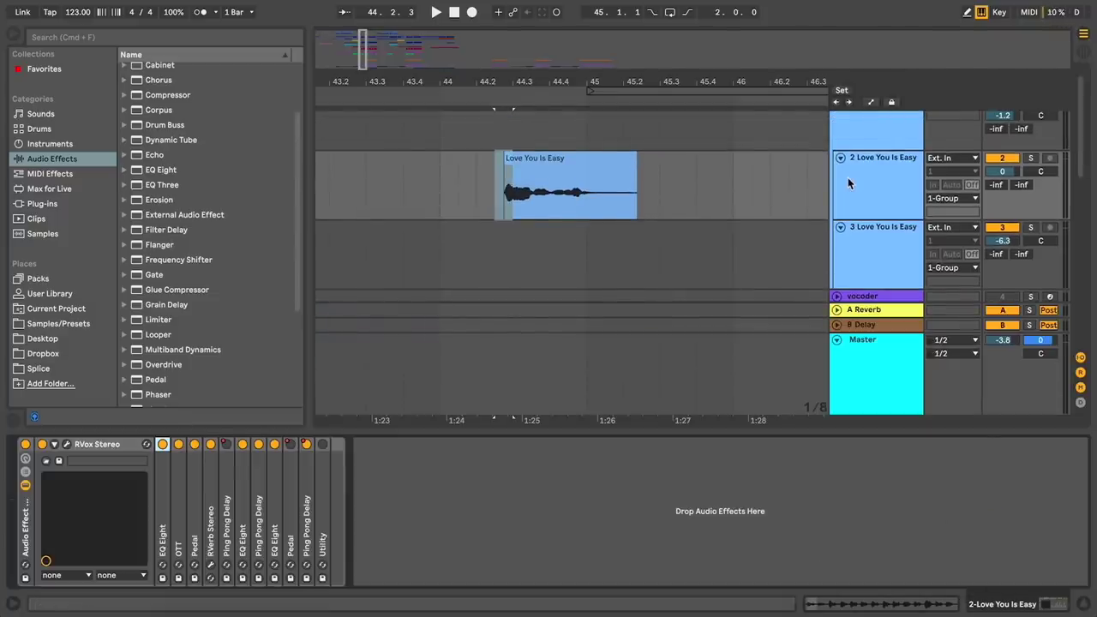
# Solo track 2, shorten its Love You Is Easy clip to end at 44.3.2 and add a fade-out while auditioning it.
pyautogui.click(1030, 158)
pyautogui.press('space')
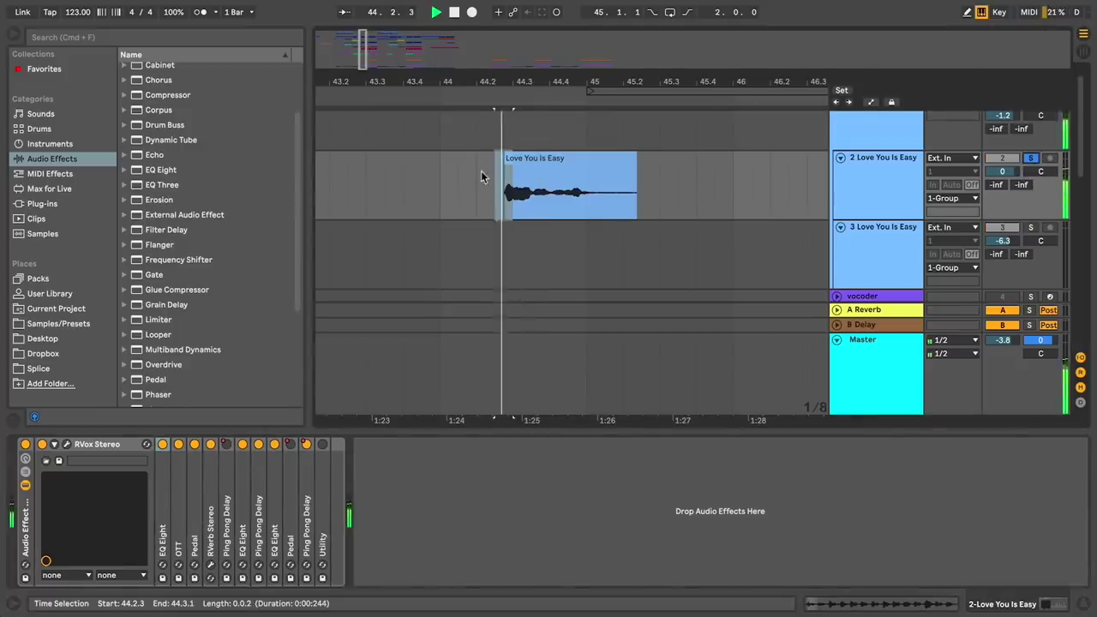
pyautogui.moveTo(635, 168); pyautogui.dragTo(524, 166)
pyautogui.press('space')
pyautogui.press('space')
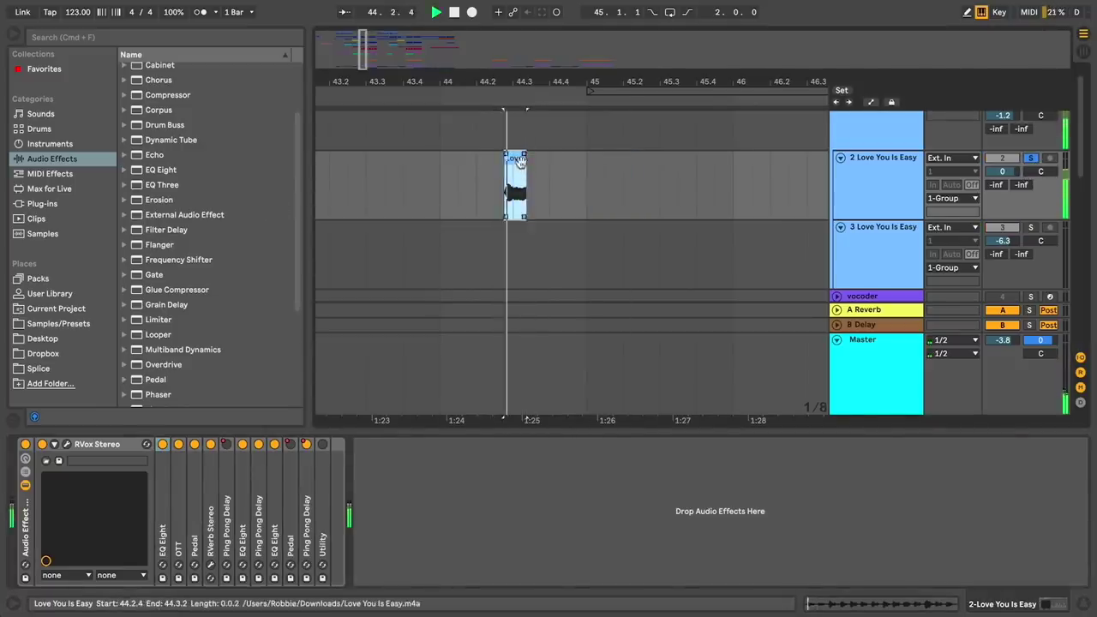
pyautogui.click(522, 158)
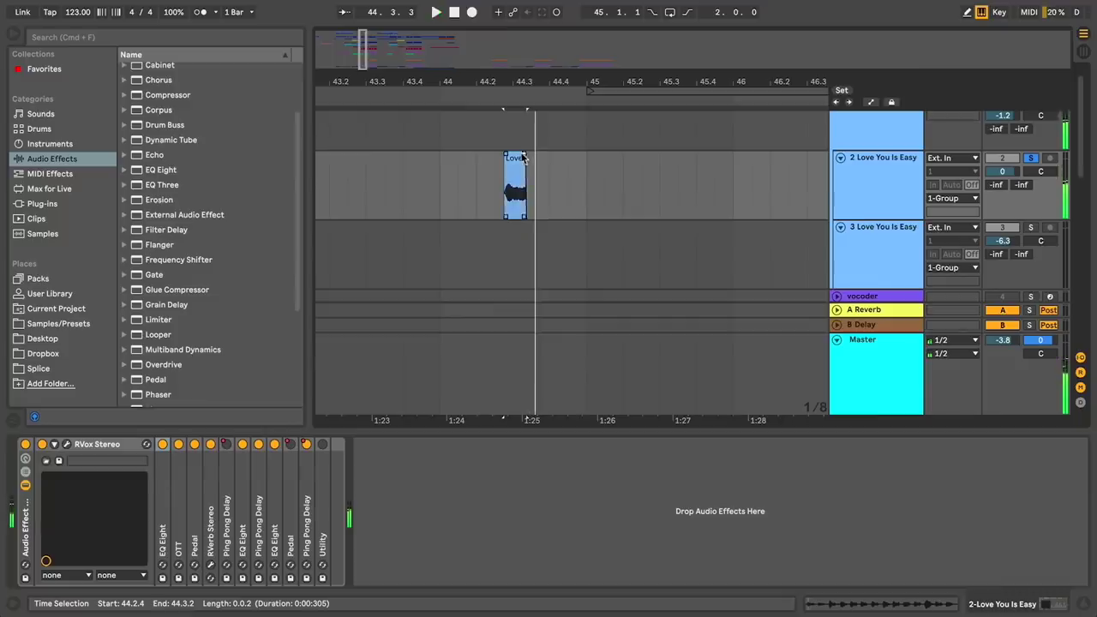
pyautogui.press('space')
# Search the plug-ins for "val" and load ValhallaRoom at the end of track 2's device chain.
pyautogui.click(42, 203)
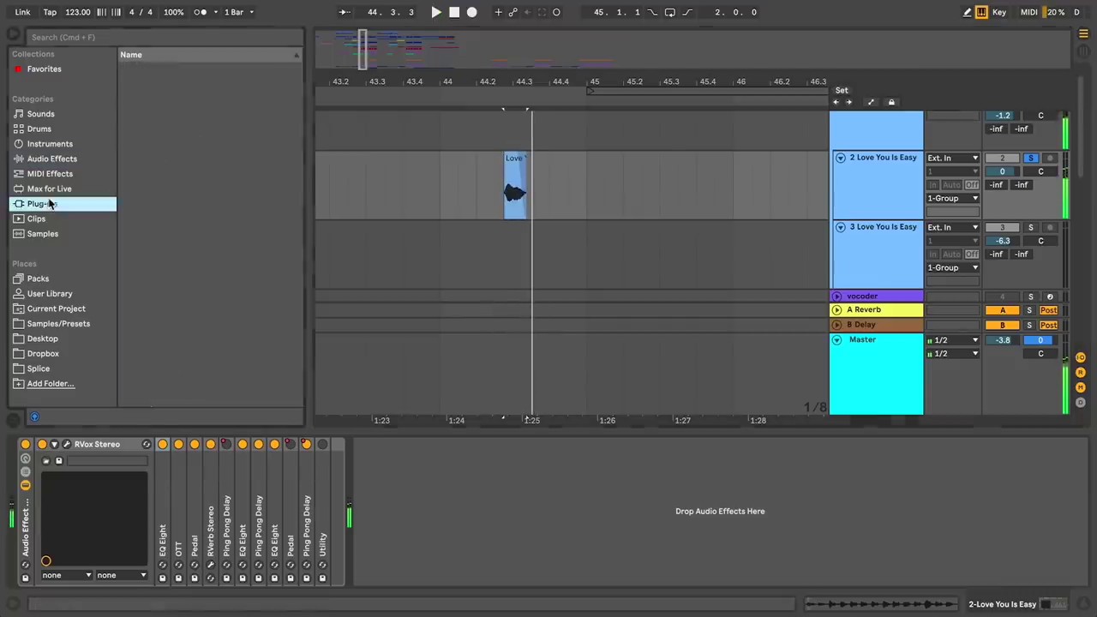
pyautogui.click(159, 38)
pyautogui.write('val')
pyautogui.click(124, 84)
pyautogui.click(133, 113)
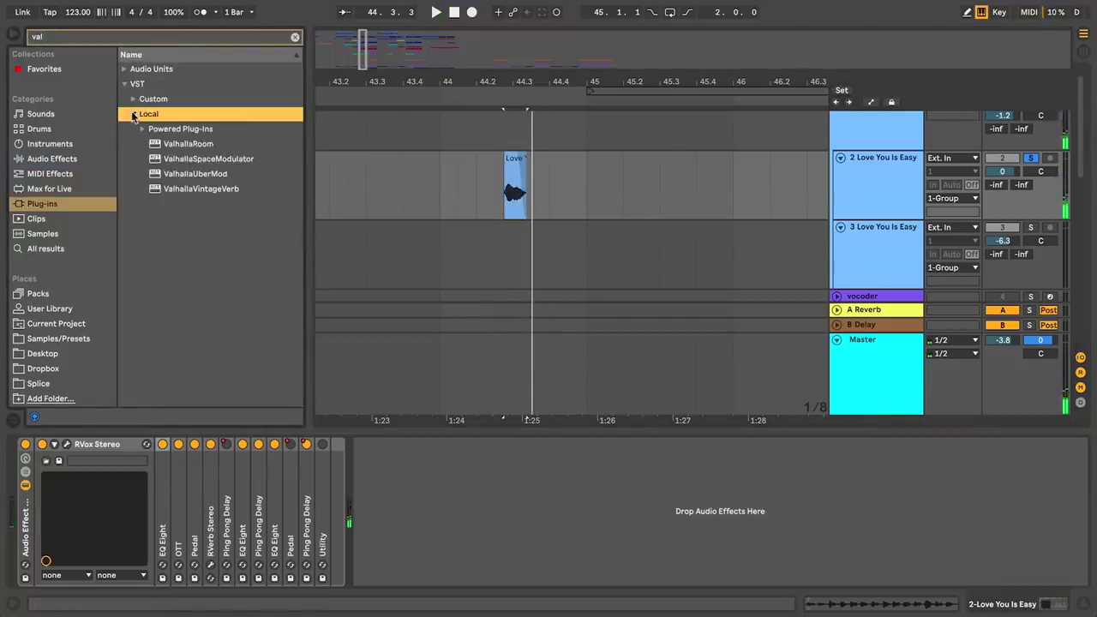
pyautogui.moveTo(207, 148); pyautogui.dragTo(561, 507)
# Set ValhallaRoom's mix to 83.4 % and decay to 6.69 s, and listen to the reverb tail.
pyautogui.click(359, 197)
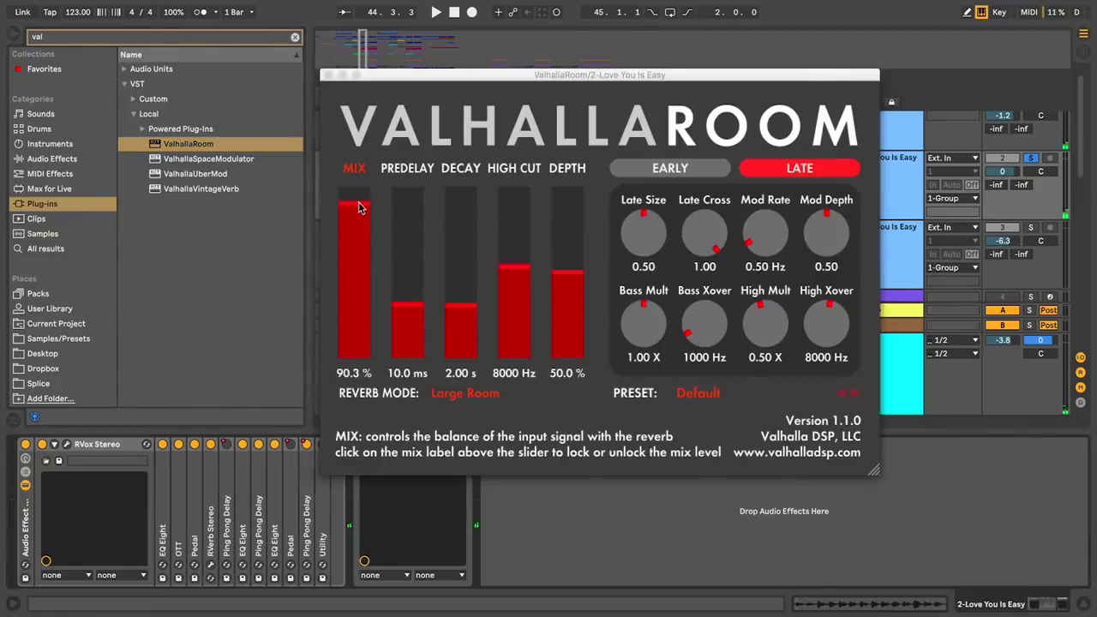
pyautogui.moveTo(358, 206); pyautogui.dragTo(358, 212)
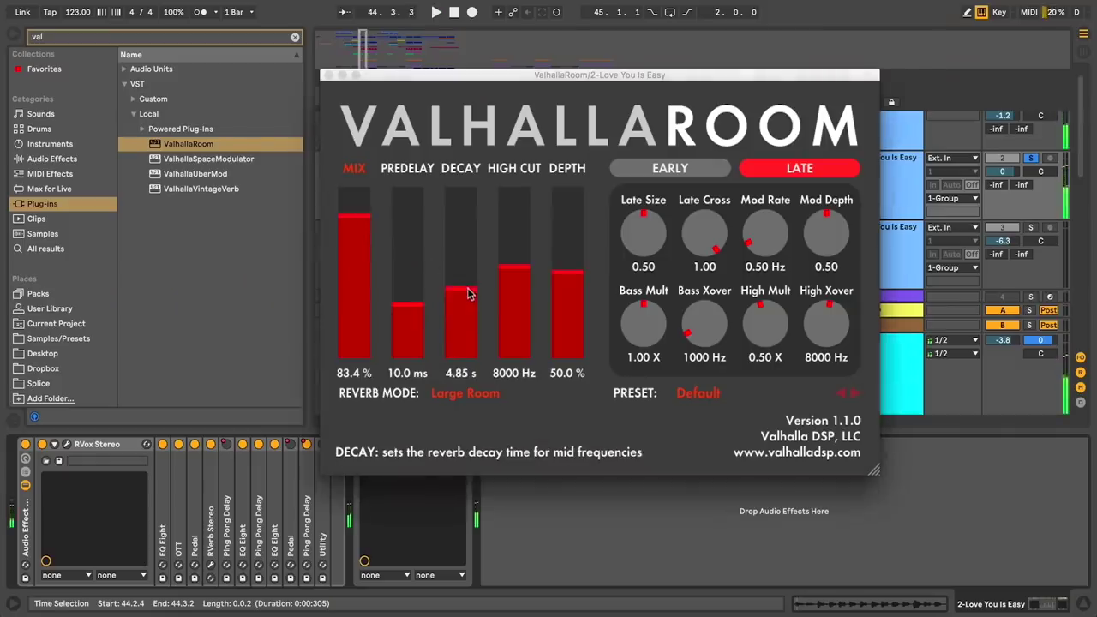
pyautogui.moveTo(467, 294); pyautogui.dragTo(465, 281)
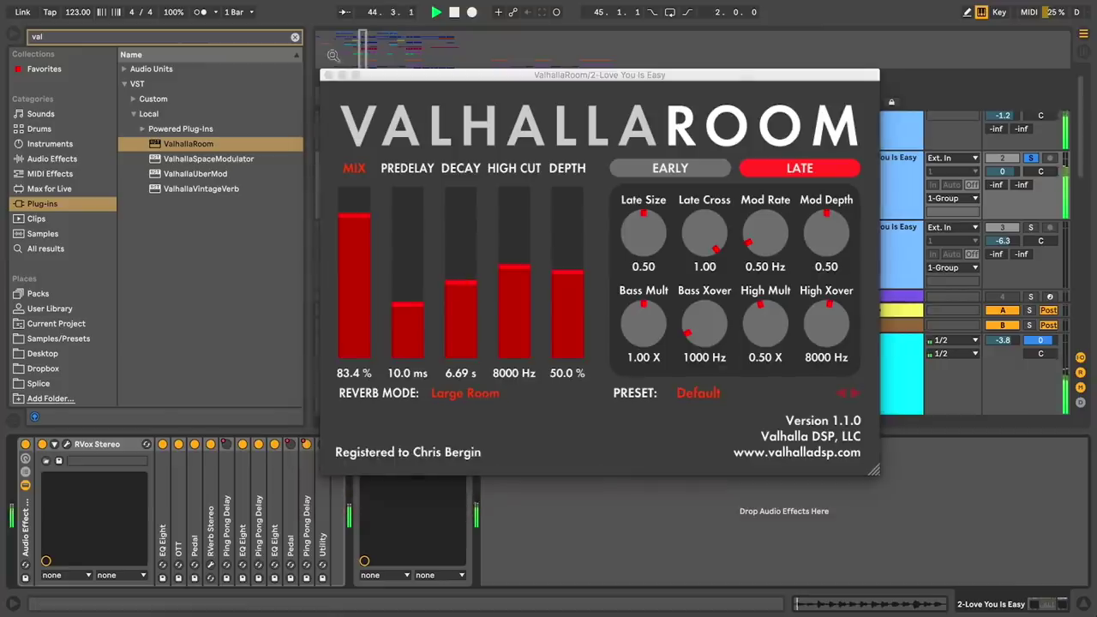
pyautogui.click(330, 74)
pyautogui.press('space')
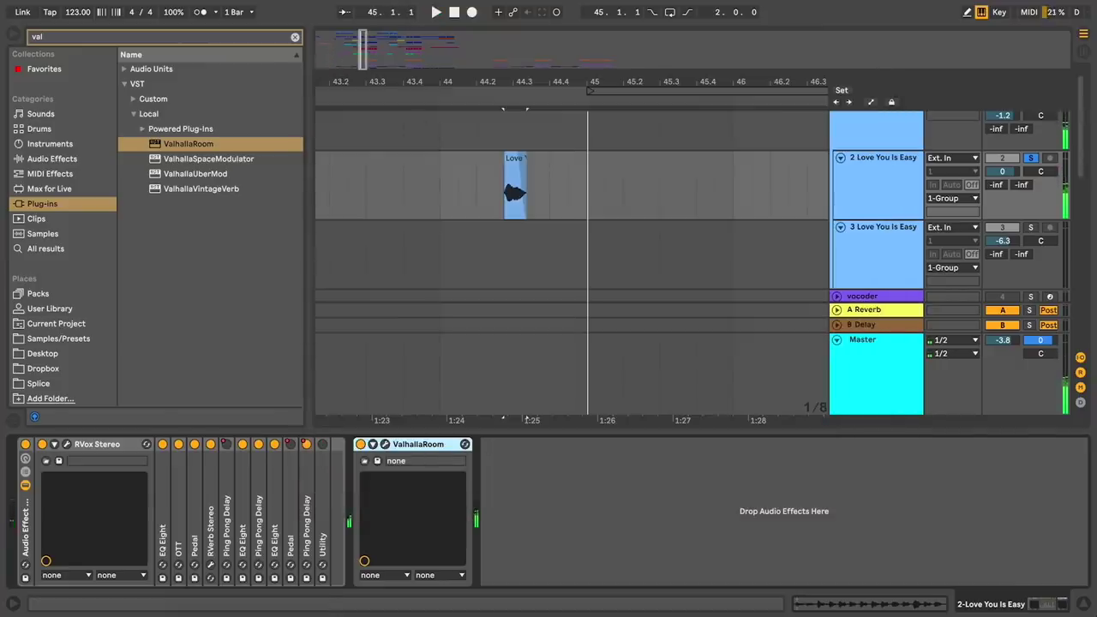
# Freeze the 2 Love You Is Easy track and insert a new audio track directly below it.
pyautogui.click(114, 1)
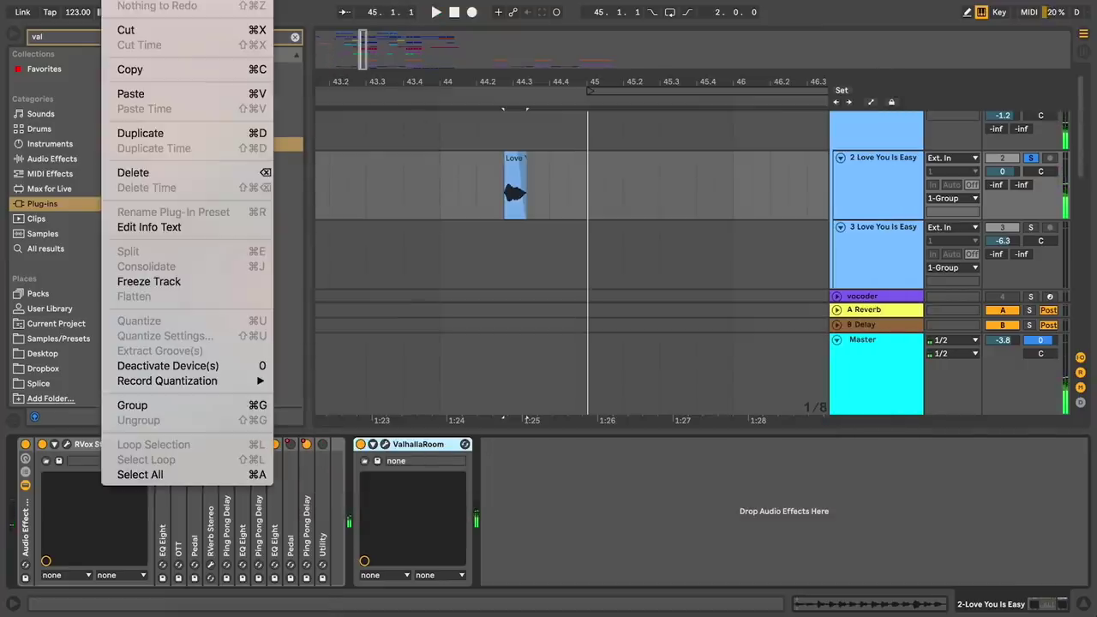
pyautogui.click(163, 281)
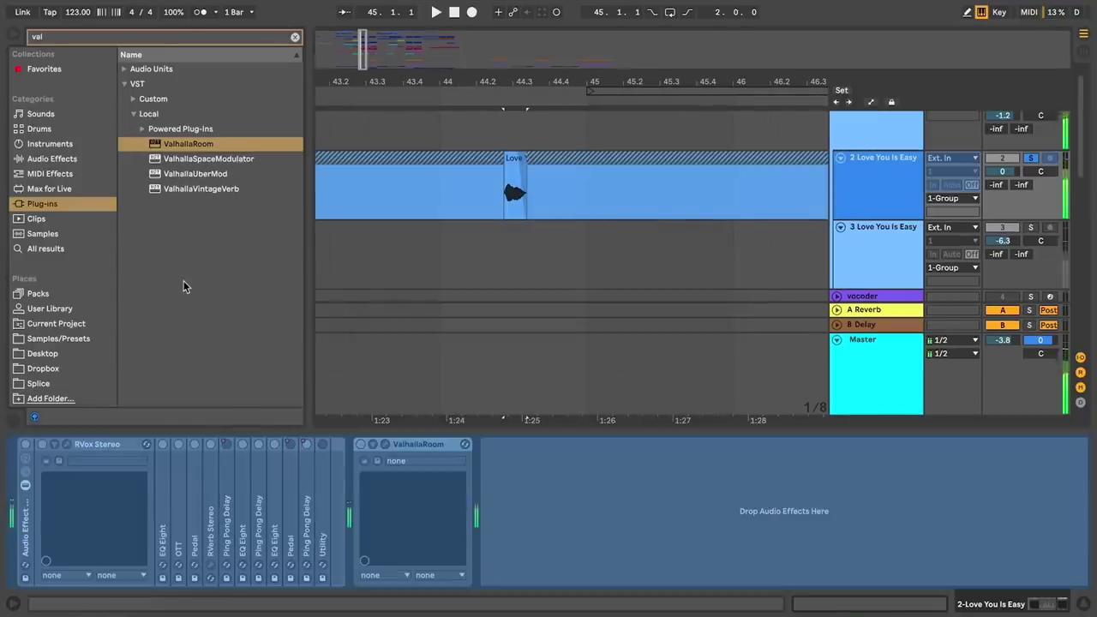
pyautogui.click(861, 187)
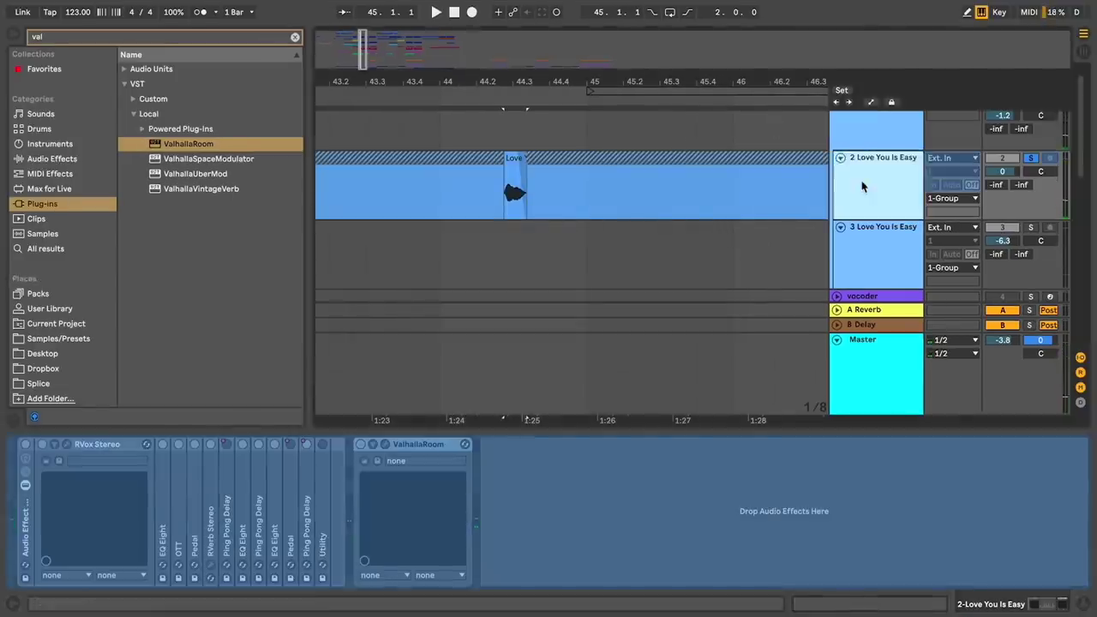
# Move the frozen vocal clip and its freeze tail, starting at 44.2.4, onto the new audio track 3.
pyautogui.keyDown('shift'); pyautogui.click(584, 163); pyautogui.keyUp('shift')
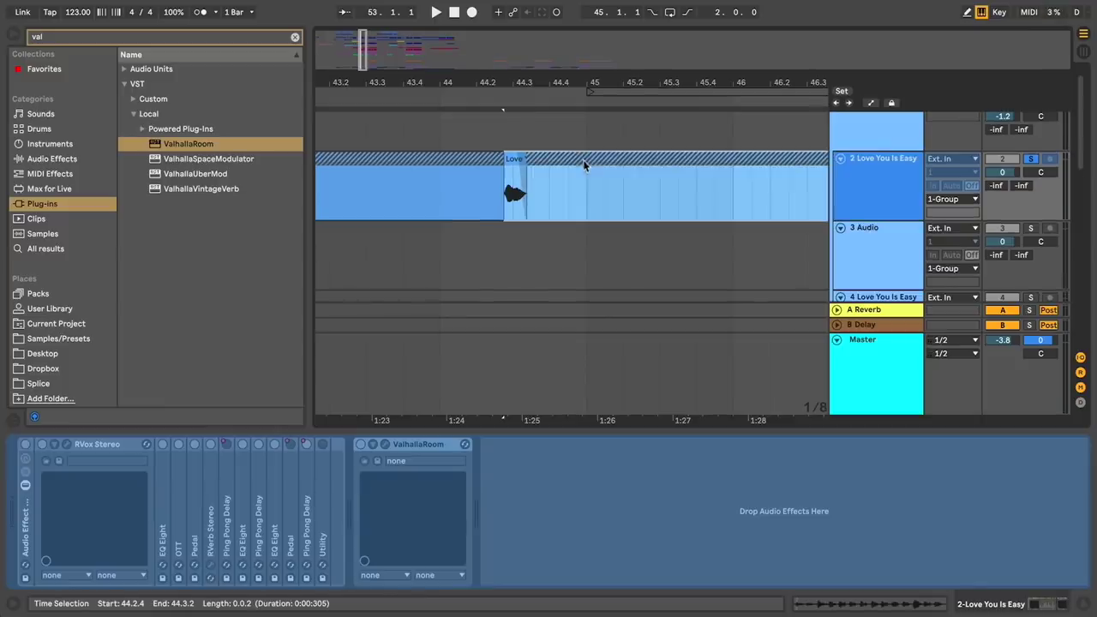
pyautogui.moveTo(614, 84); pyautogui.dragTo(614, 47)
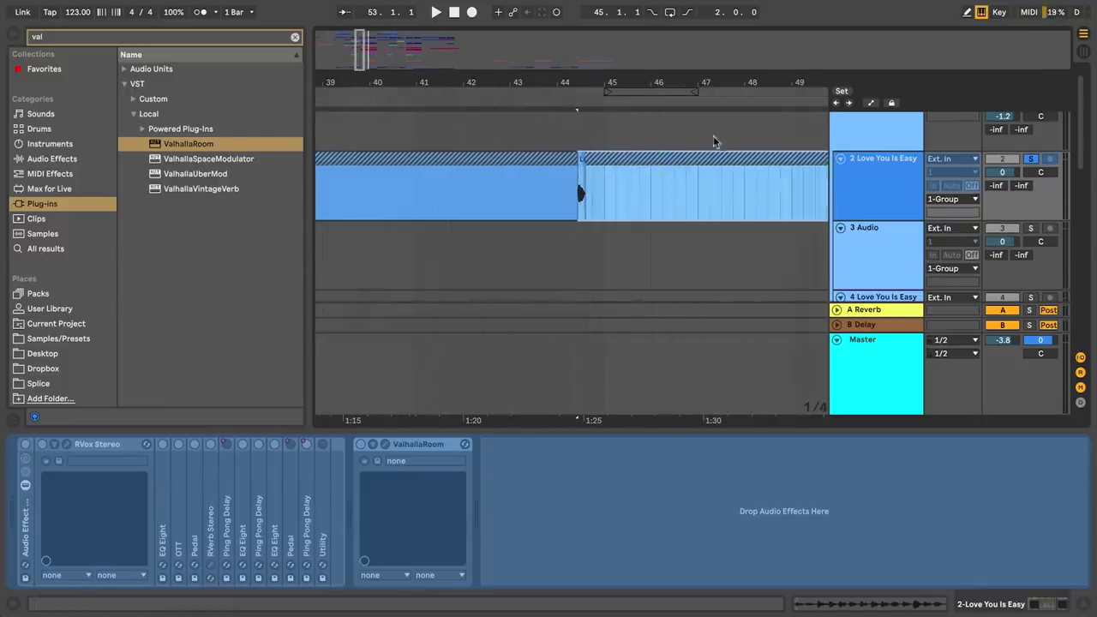
pyautogui.scroll(5, 583, 75)
pyautogui.moveTo(667, 161); pyautogui.dragTo(668, 233)
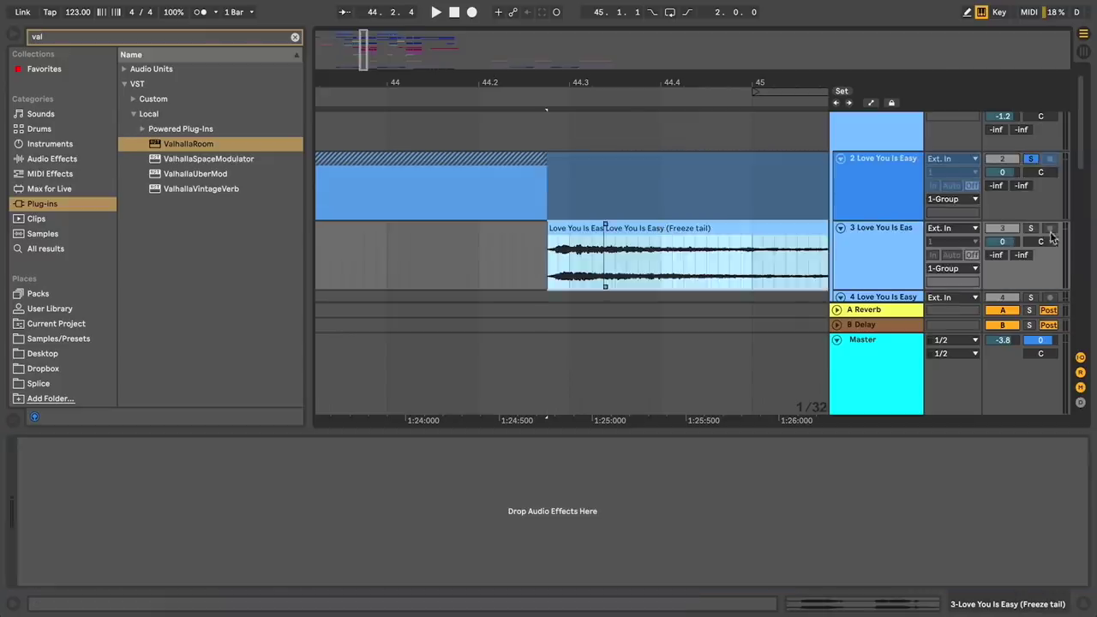
# Solo track 3, play the frozen vocal with its tail and consolidate both pieces into one clip.
pyautogui.click(1031, 228)
pyautogui.press('space')
pyautogui.scroll(1, 690, 237)
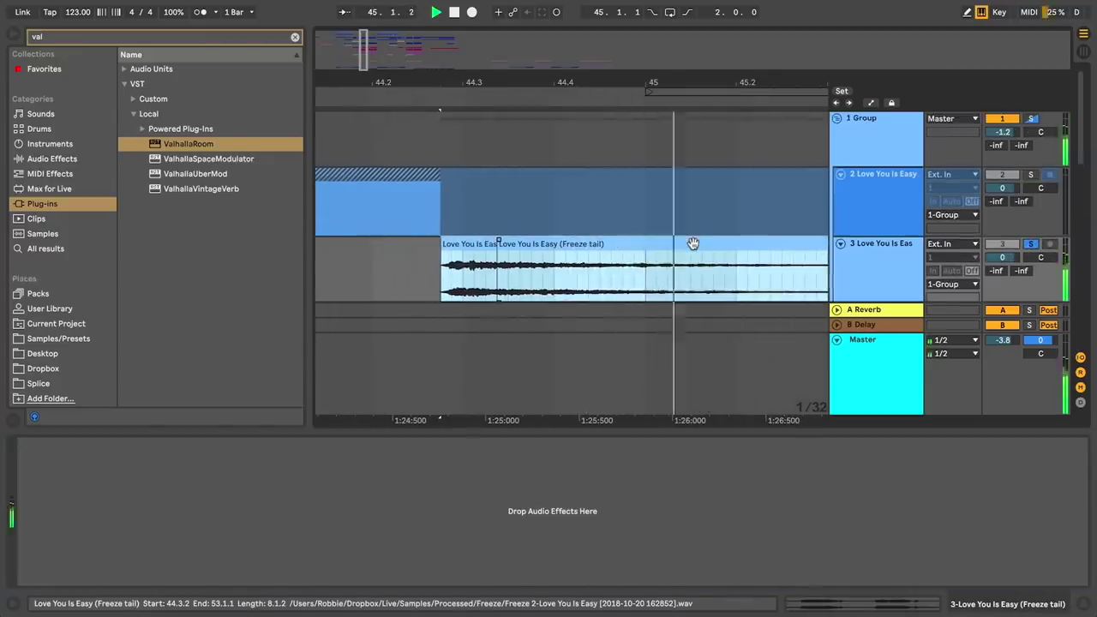
pyautogui.press('super+j')
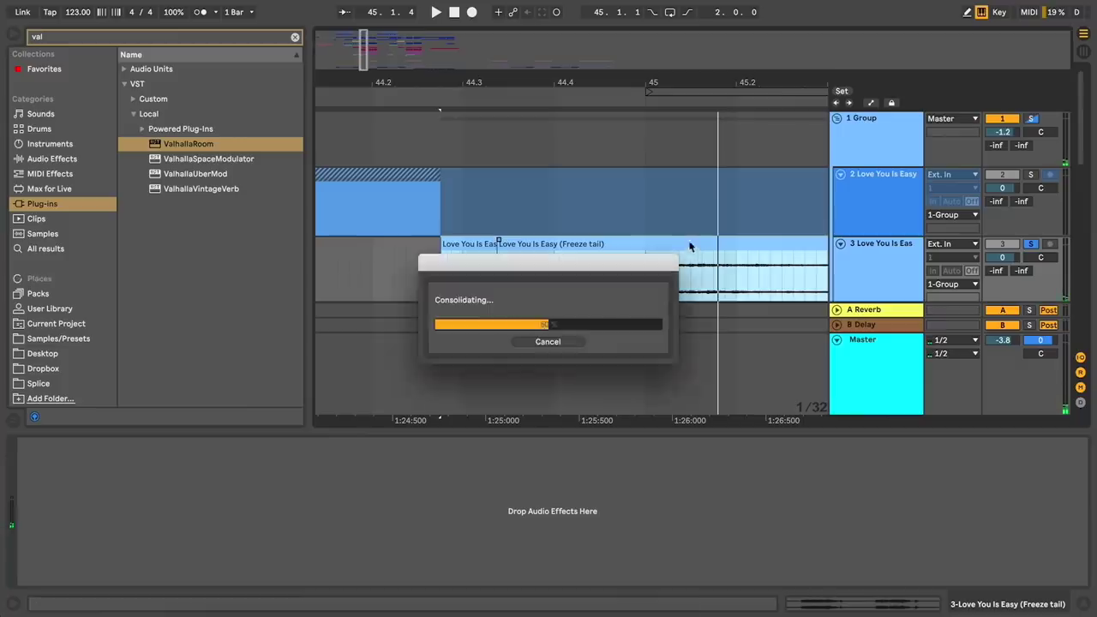
# Reverse the consolidated Love You Is Easy (Freeze) clip and audition its swell into bar 53.
pyautogui.moveTo(553, 80); pyautogui.dragTo(557, 33)
pyautogui.doubleClick(575, 259)
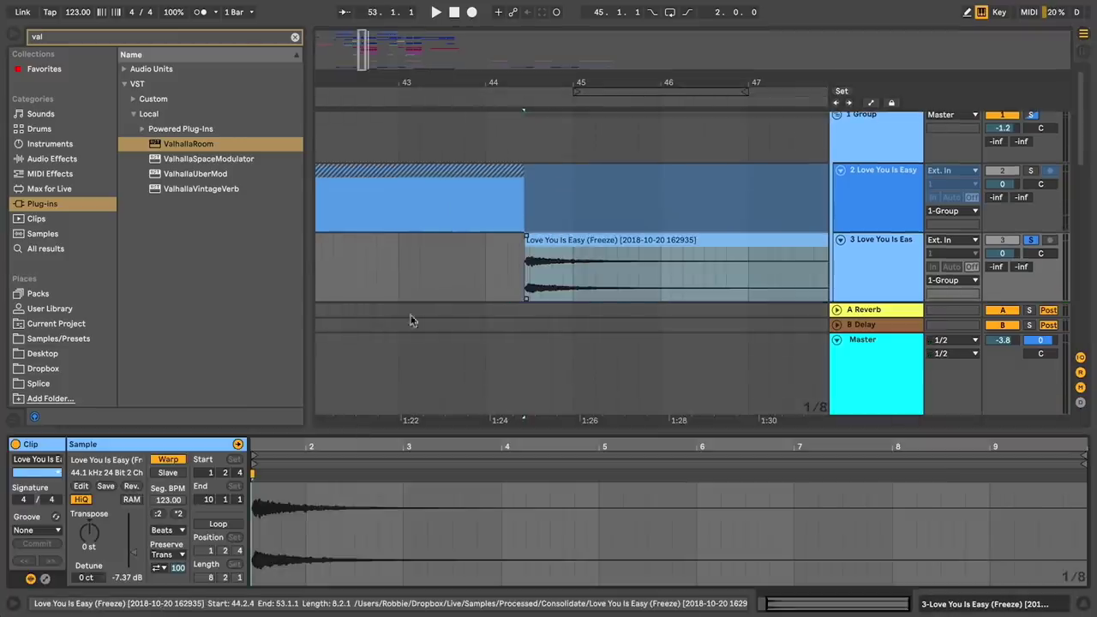
pyautogui.click(130, 486)
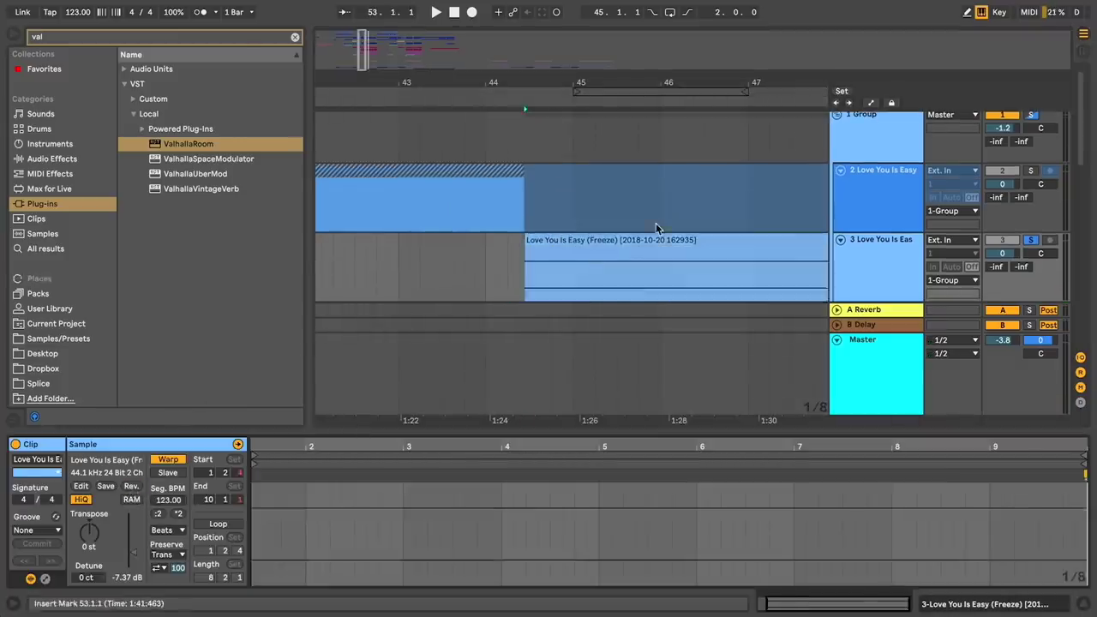
pyautogui.hscroll(3, 656, 223)
pyautogui.moveTo(643, 84); pyautogui.dragTo(644, 83)
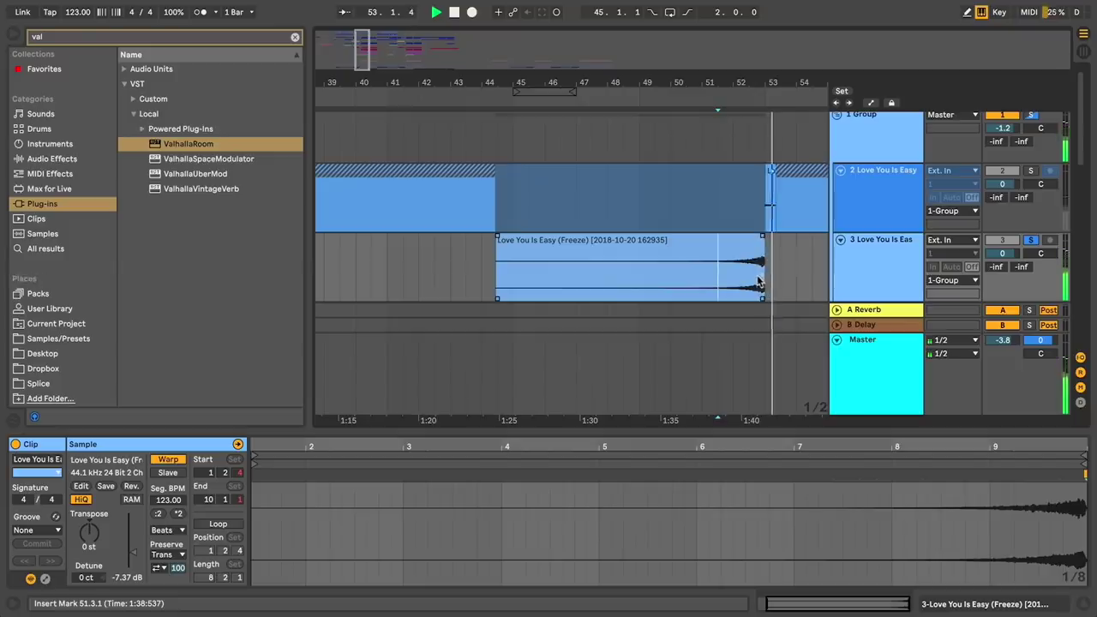
pyautogui.moveTo(765, 84); pyautogui.dragTo(759, 132)
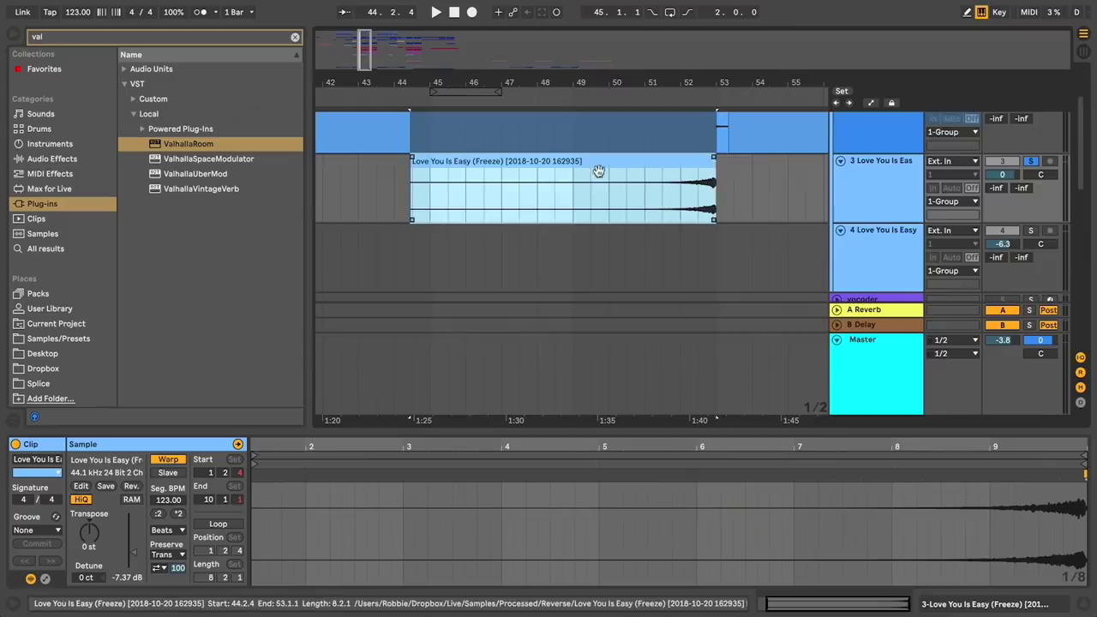
# Hide the clip detail view, trim the reversed clip to start at 51.3.1 and give it a curved fade-in.
pyautogui.scroll(3, 600, 169)
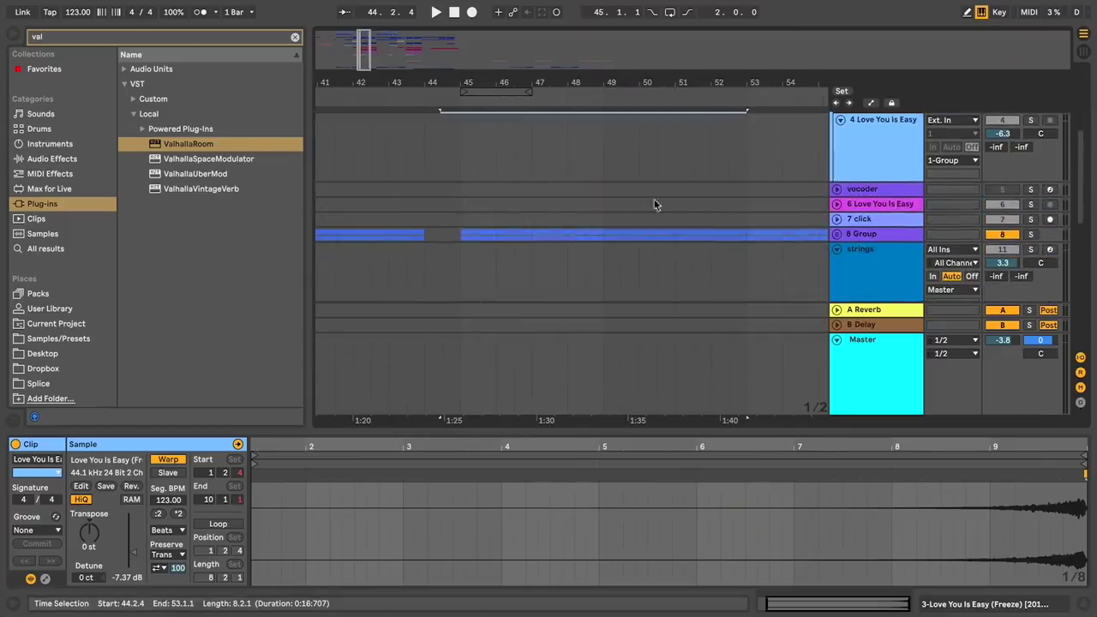
pyautogui.moveTo(608, 429); pyautogui.dragTo(582, 609)
pyautogui.scroll(4, 518, 245)
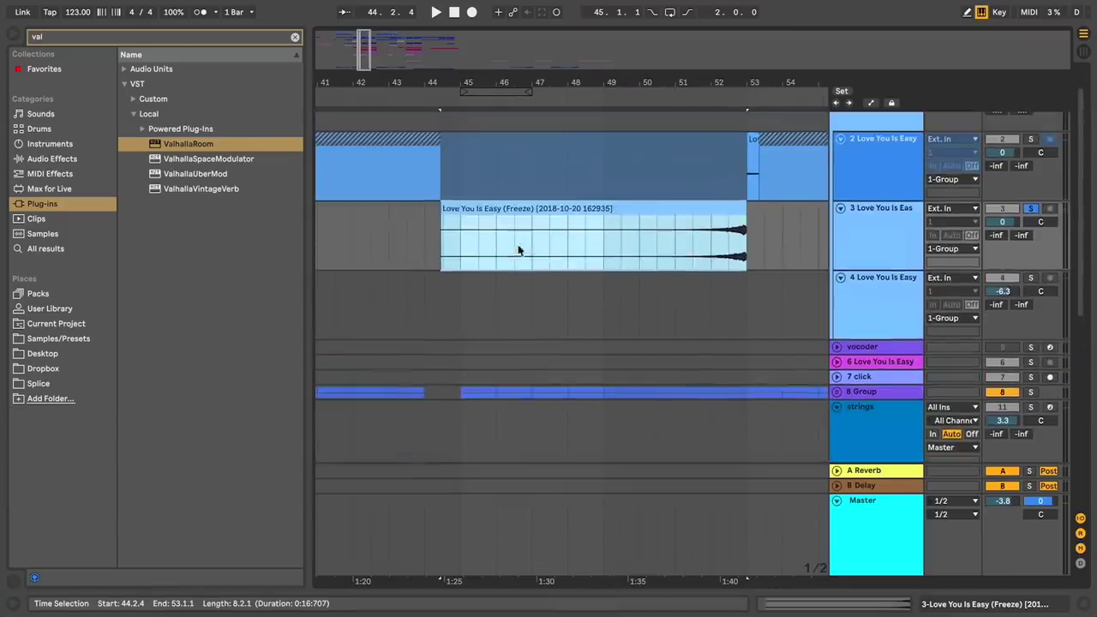
pyautogui.moveTo(615, 212); pyautogui.dragTo(793, 215)
pyautogui.moveTo(720, 235); pyautogui.dragTo(734, 238)
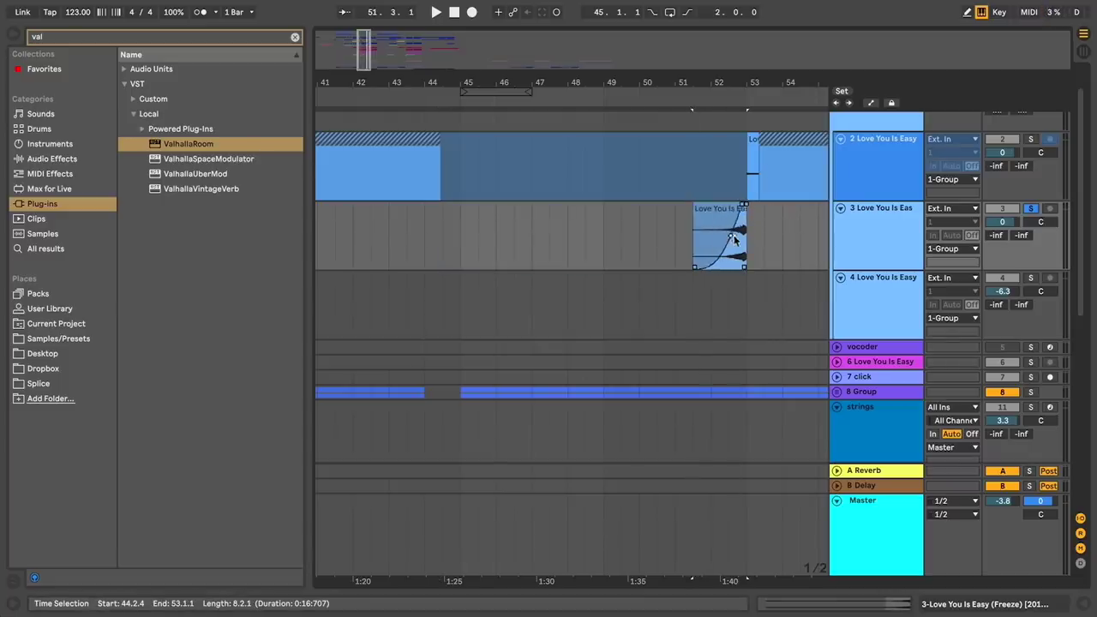
# Play the reversed vocal from bar 52 and reshape its fade-in curve to rise earlier.
pyautogui.click(713, 248)
pyautogui.press('space')
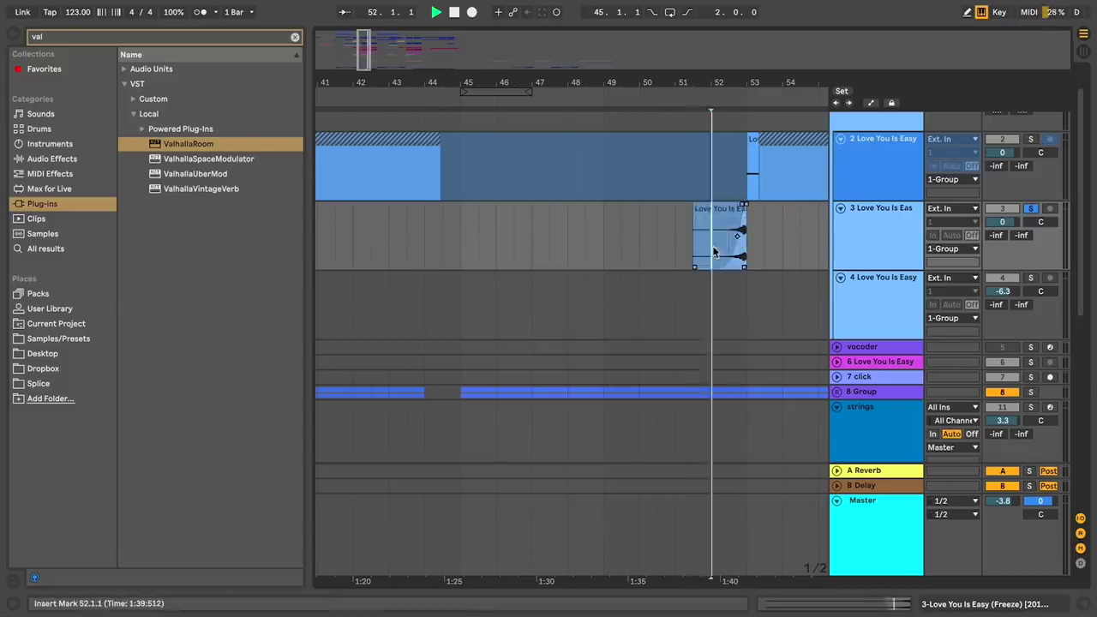
pyautogui.moveTo(742, 236); pyautogui.dragTo(680, 240)
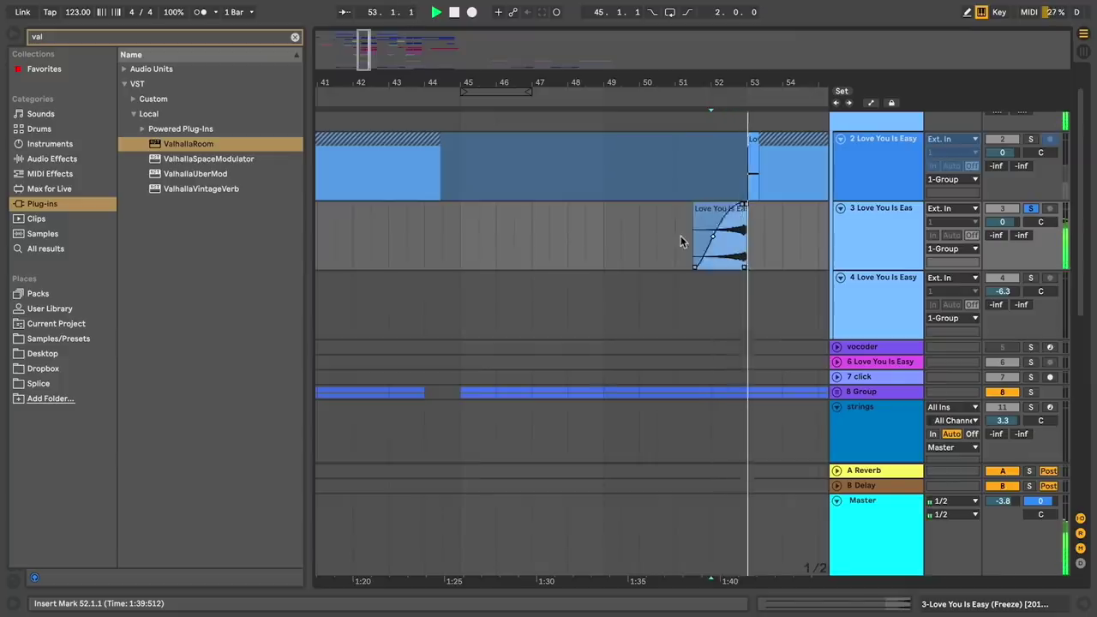
pyautogui.press('space')
# Place the insert mark at 44.1.1, unsolo track 3 and return to the lead vocal freeze clip at bar 44.
pyautogui.click(423, 248)
pyautogui.click(1032, 208)
pyautogui.scroll(-10, 556, 269)
pyautogui.hscroll(-1, 556, 269)
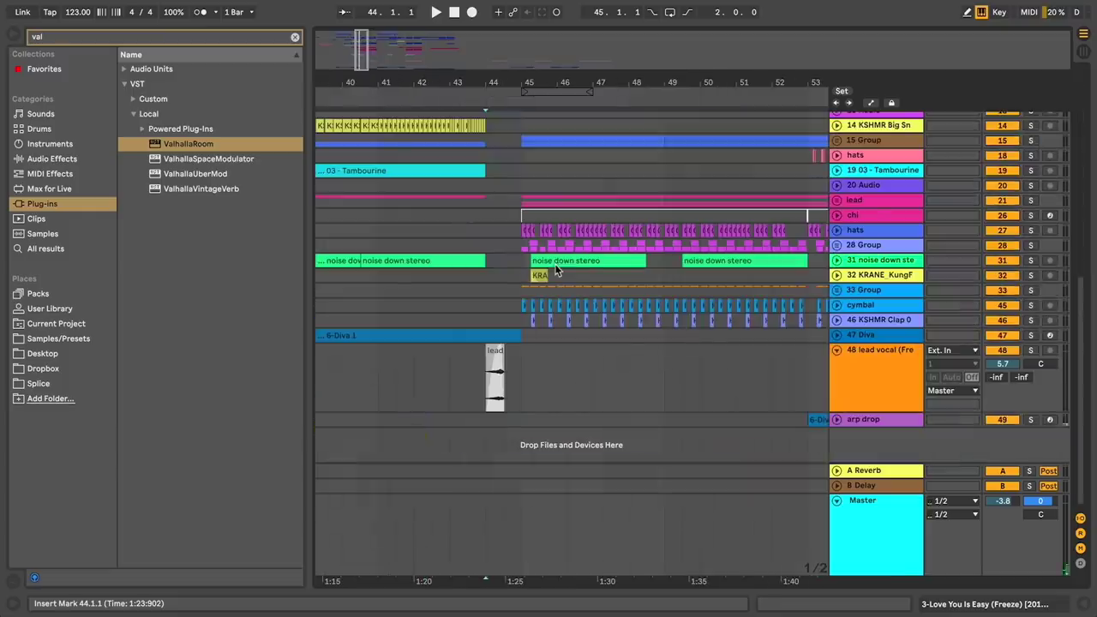
# Play the transition into the drop from an insert mark at 43.3.1.
pyautogui.click(474, 310)
pyautogui.press('space')
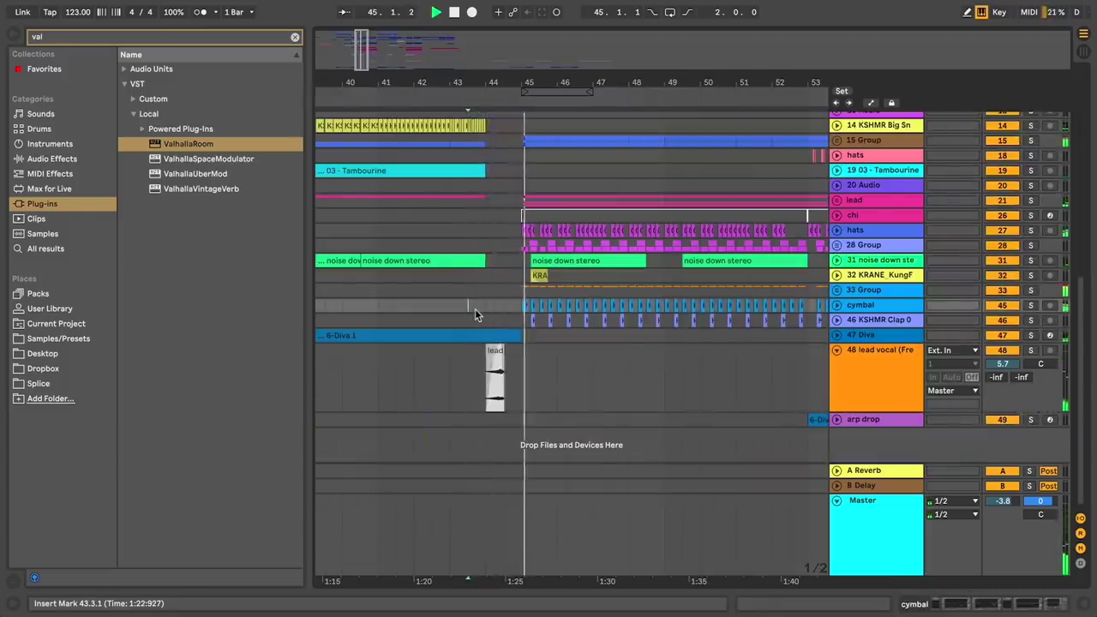
pyautogui.scroll(10, 530, 295)
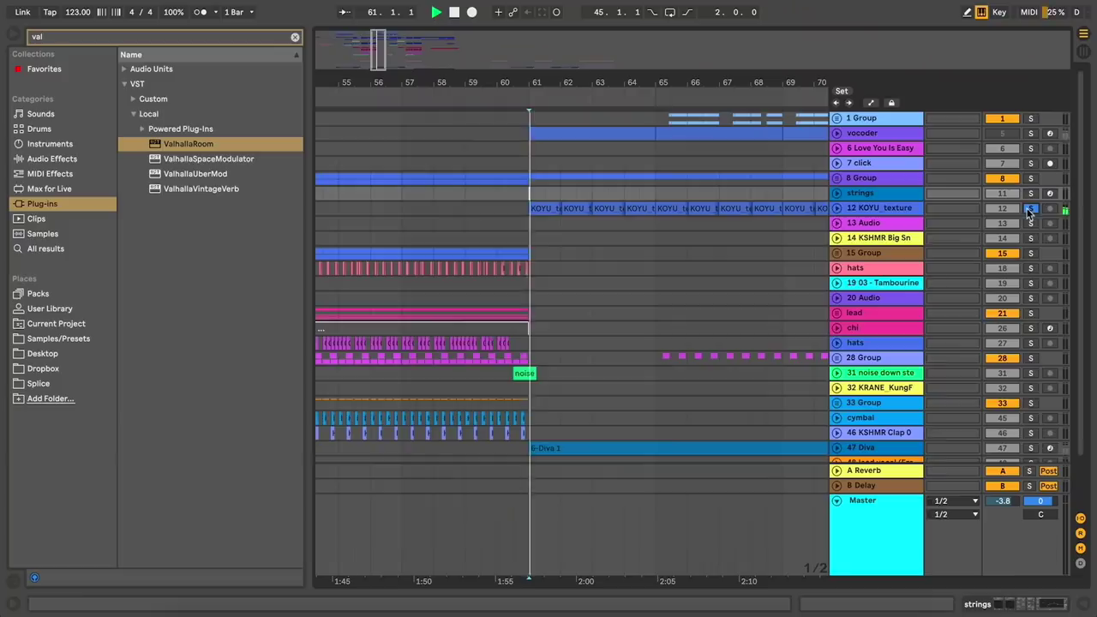
# Unfold the KOYU_texture track and try extending its bar 61 clip to bar 77.
pyautogui.click(837, 209)
pyautogui.moveTo(559, 208); pyautogui.dragTo(1040, 252)
pyautogui.press('space')
pyautogui.hscroll(3, 722, 279)
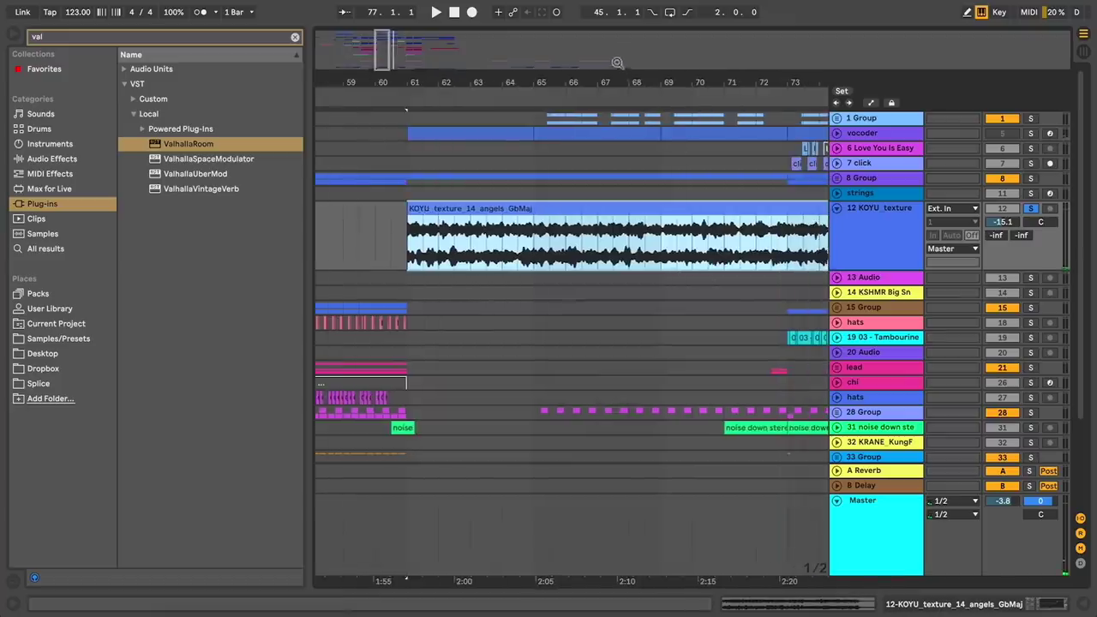
pyautogui.moveTo(620, 83); pyautogui.dragTo(620, 38)
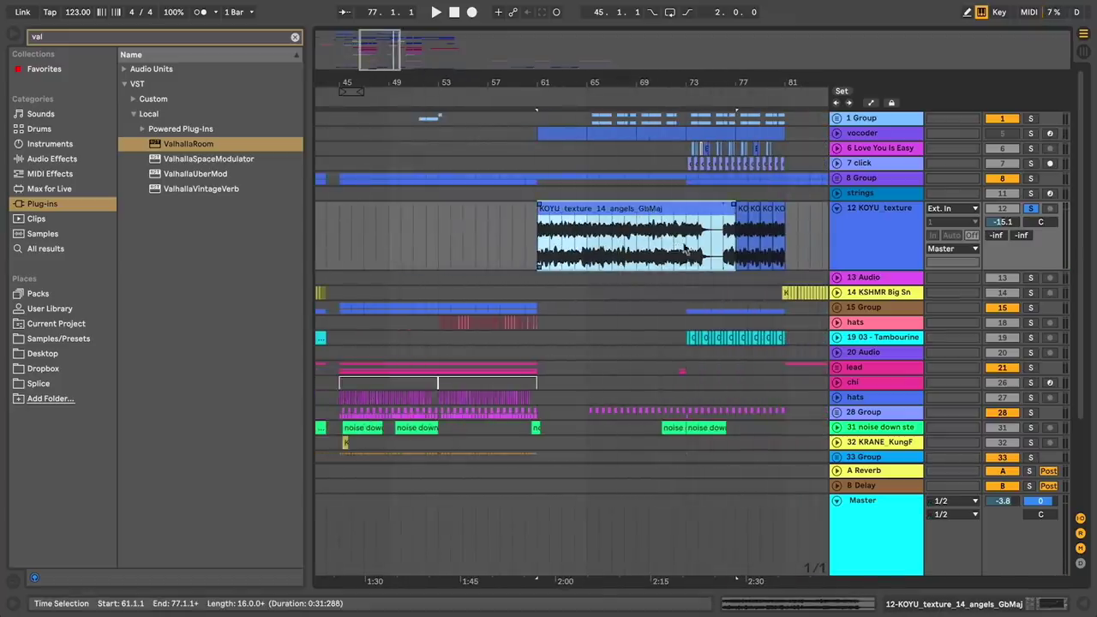
pyautogui.press('super+z')
# Play the soloed KOYU_texture clips from bar 61, and unsolo track 12 to hear them in the mix.
pyautogui.moveTo(551, 83); pyautogui.dragTo(551, 129)
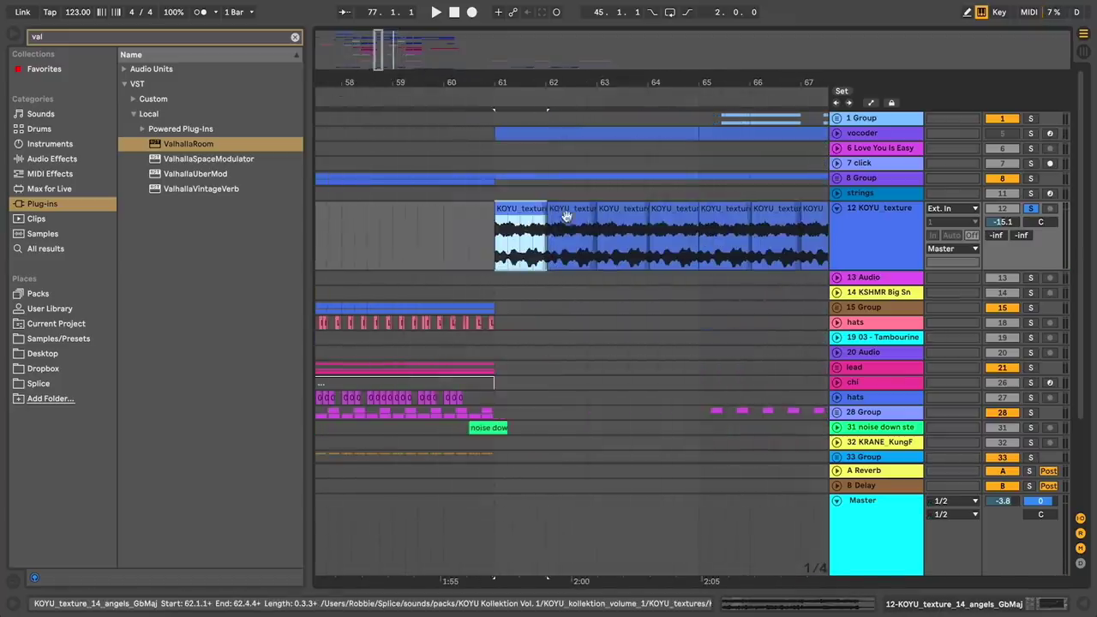
pyautogui.press('space')
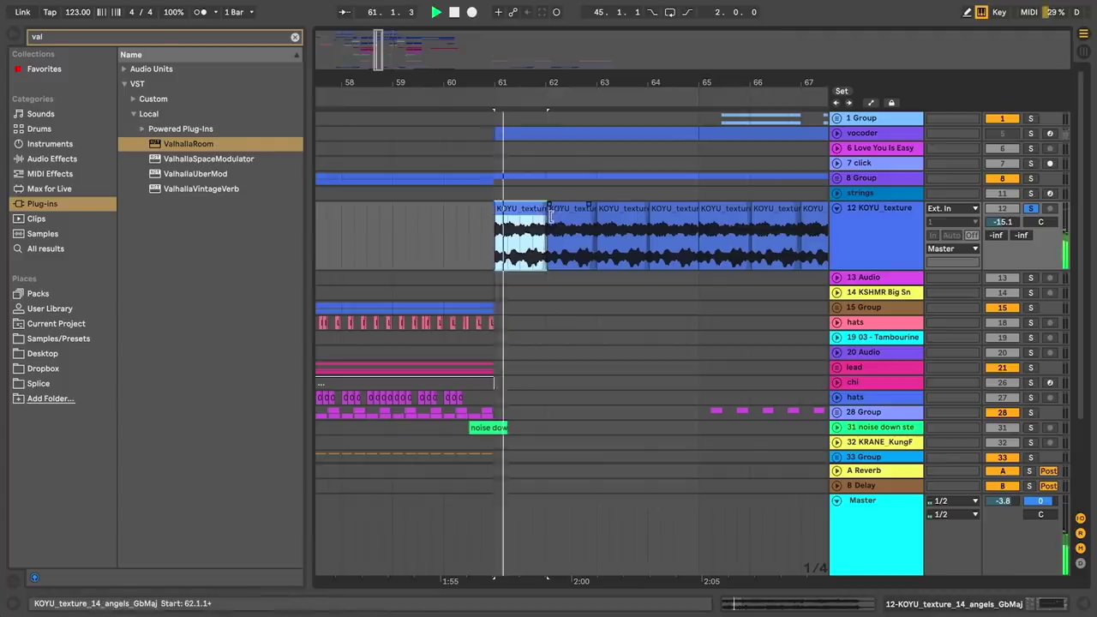
pyautogui.click(1030, 208)
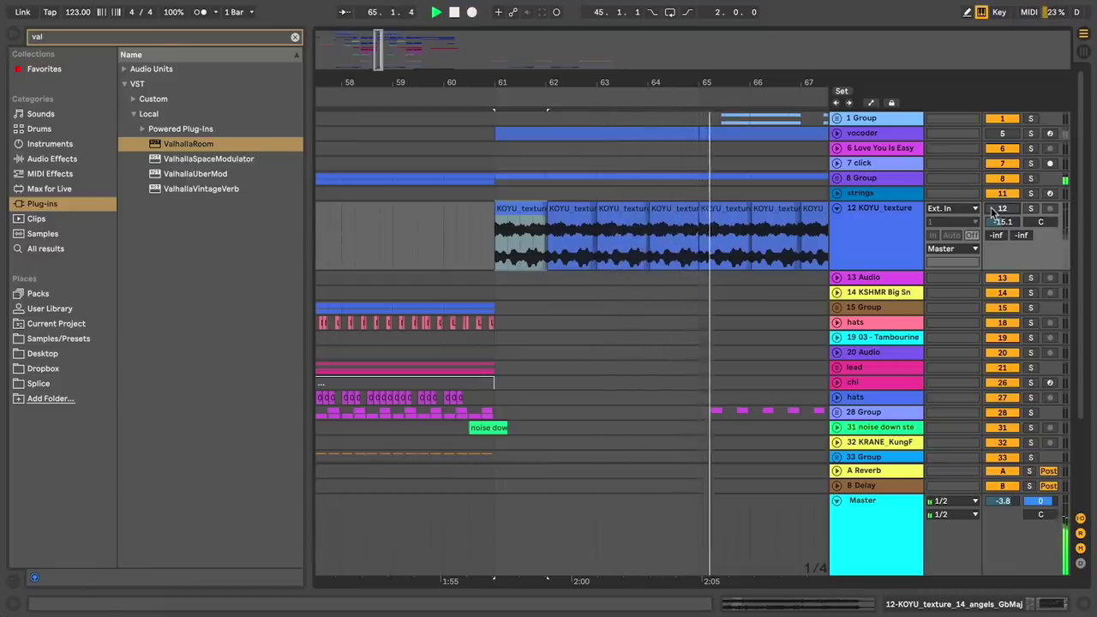
# Locate the 47 Diva track and solo it during playback from bar 61.
pyautogui.scroll(-4, 660, 269)
pyautogui.hscroll(1, 664, 267)
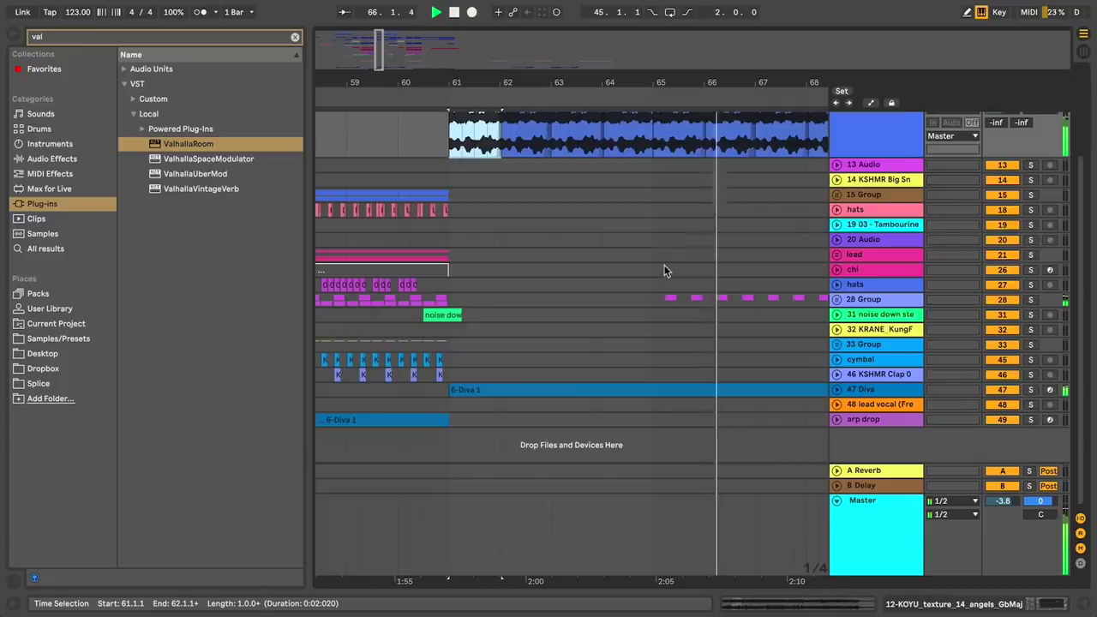
pyautogui.scroll(4, 664, 265)
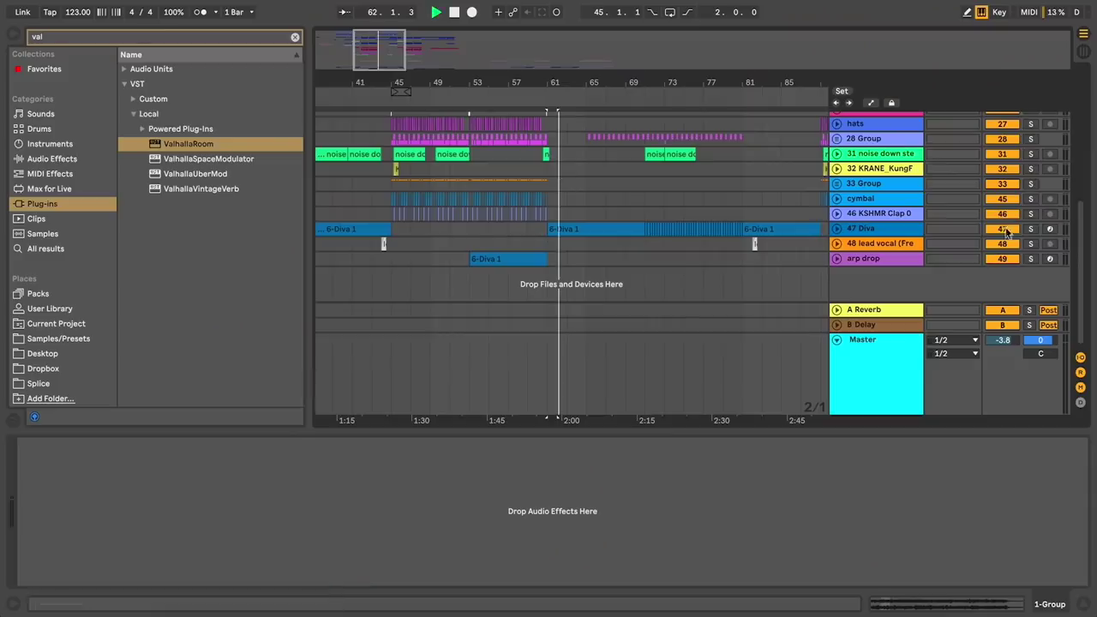
pyautogui.click(1029, 228)
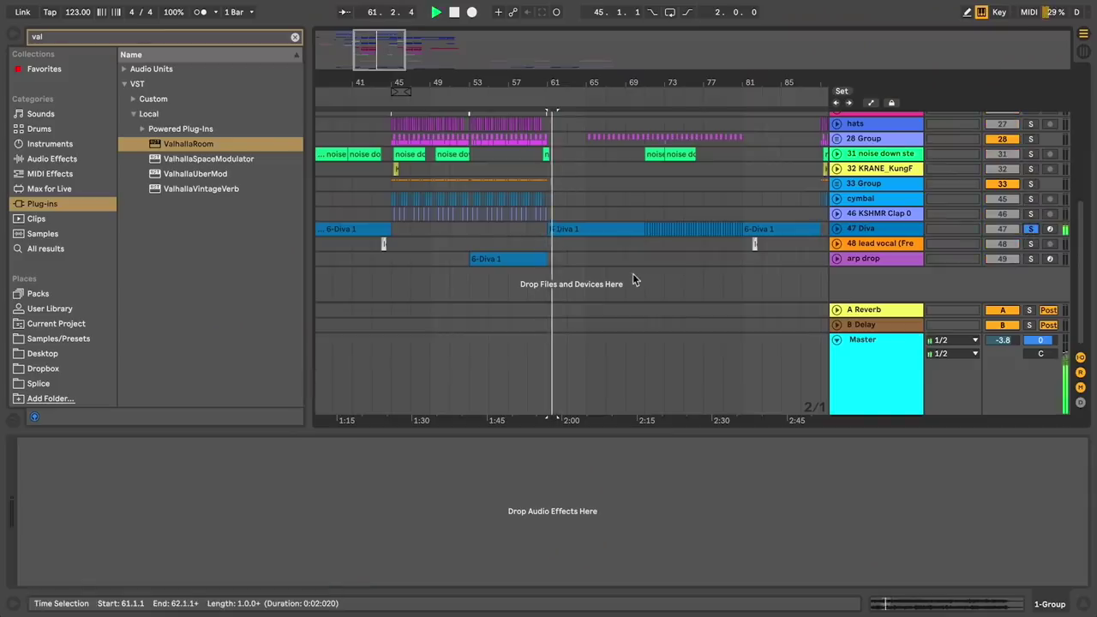
# Unfold the 47 Diva track and audition its first 6-Diva 1 clip at bar 21.
pyautogui.moveTo(579, 267); pyautogui.dragTo(775, 246)
pyautogui.click(837, 229)
pyautogui.click(375, 248)
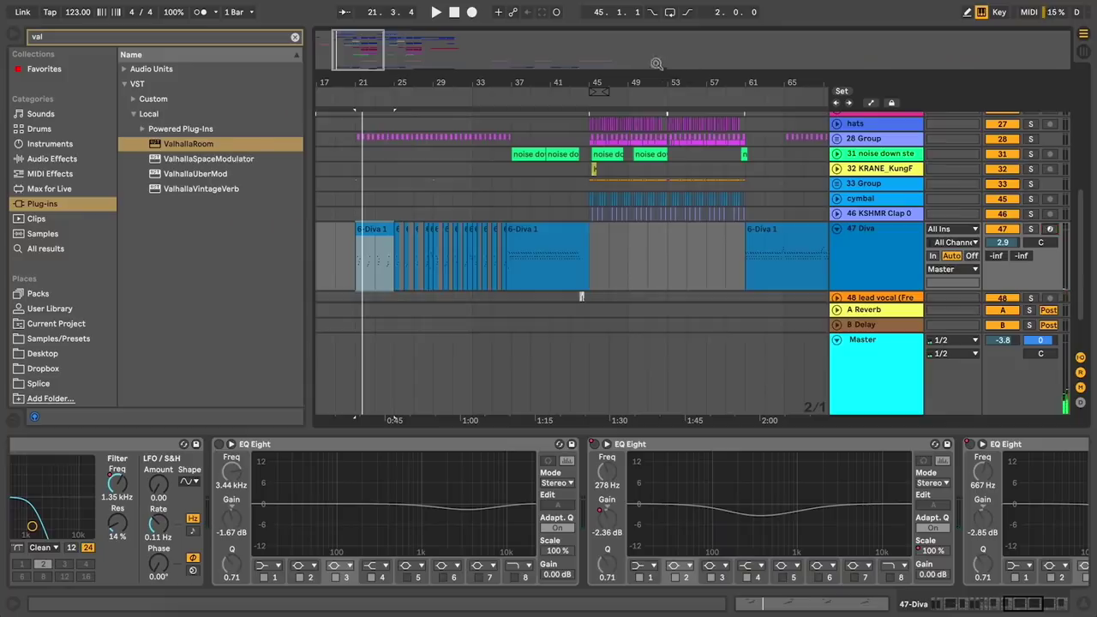
pyautogui.moveTo(652, 82); pyautogui.dragTo(652, 75)
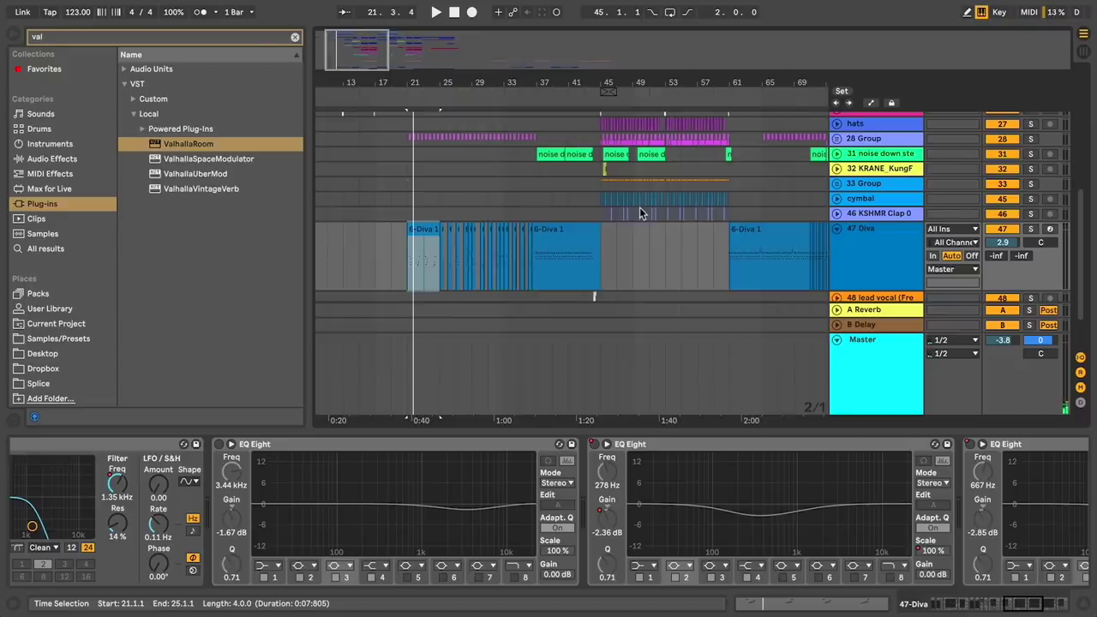
pyautogui.hscroll(2, 642, 209)
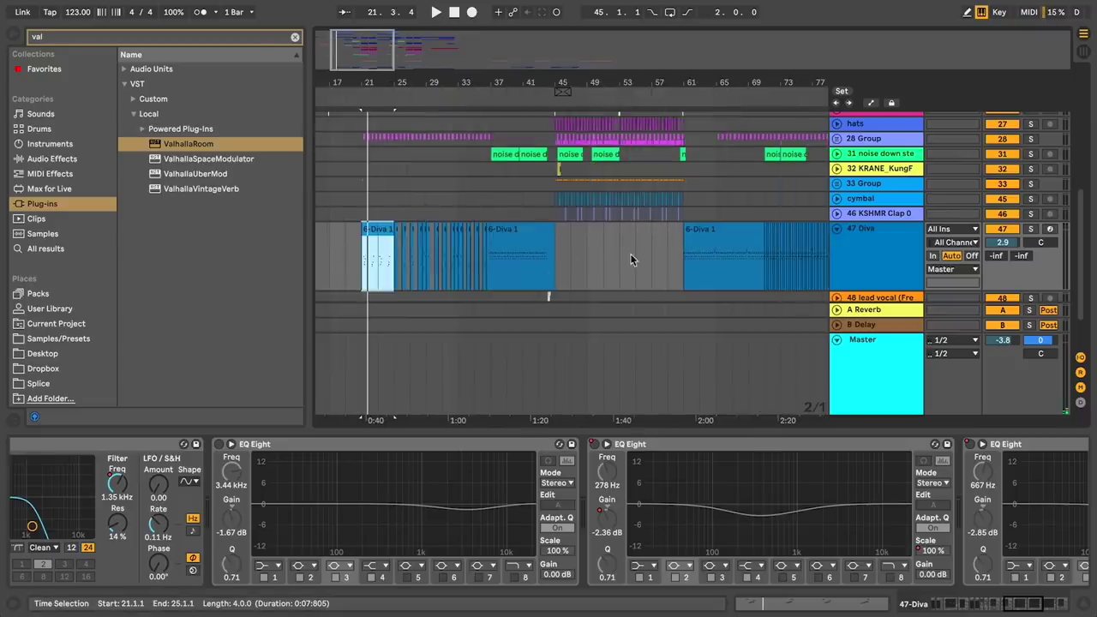
# Place the insert mark at 73.1.1 on the Love You Is Easy track and play the section.
pyautogui.hscroll(7, 630, 260)
pyautogui.scroll(10, 630, 200)
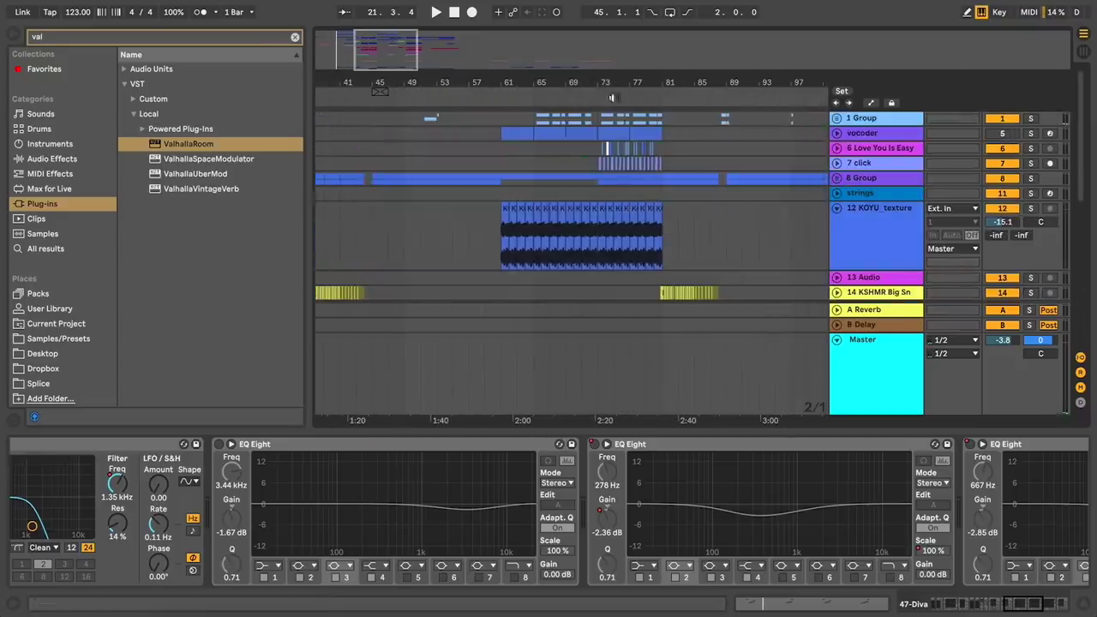
pyautogui.moveTo(605, 86); pyautogui.dragTo(606, 99)
pyautogui.click(585, 149)
pyautogui.press('space')
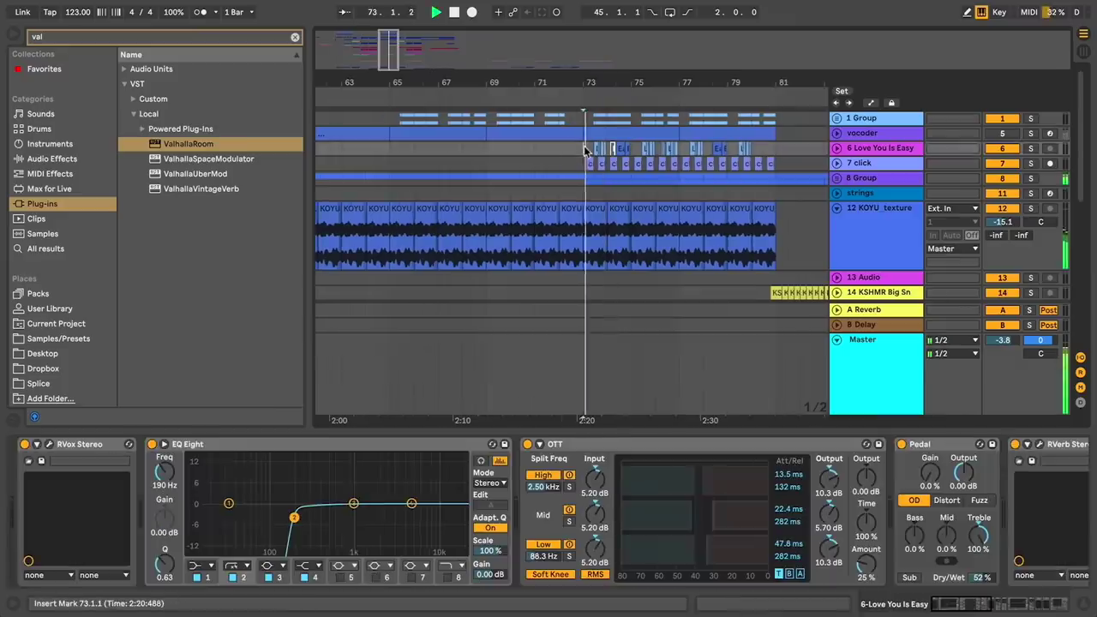
# Inspect the chopped vocal clip just after bar 74, and select and play the Love You Is Easy clips from 73.2.4 to 80.1.3.
pyautogui.hscroll(1, 651, 148)
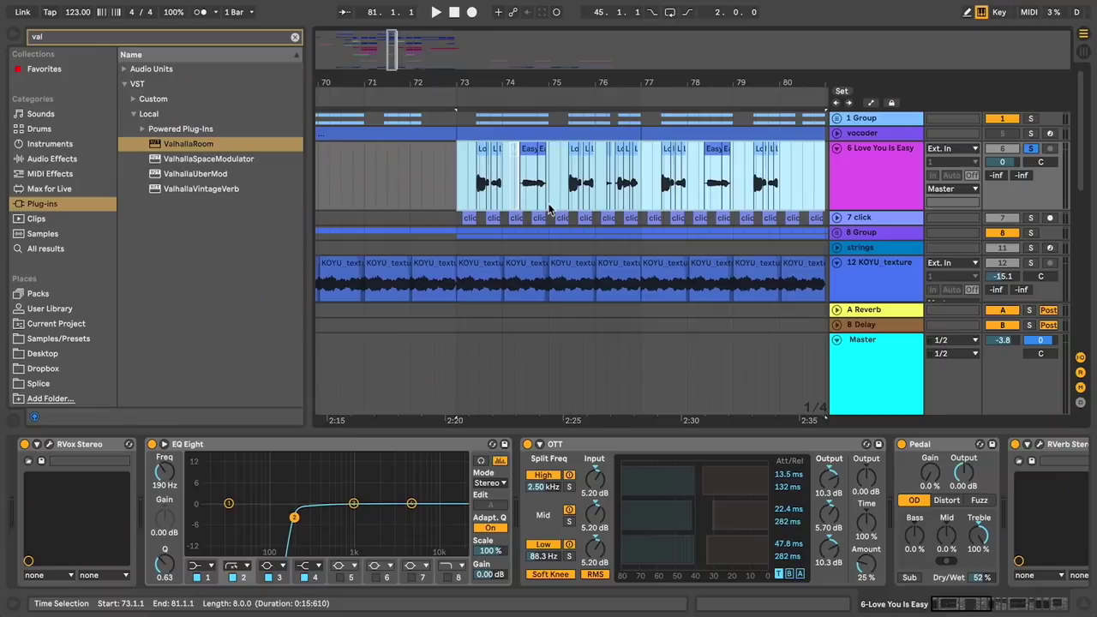
pyautogui.click(514, 176)
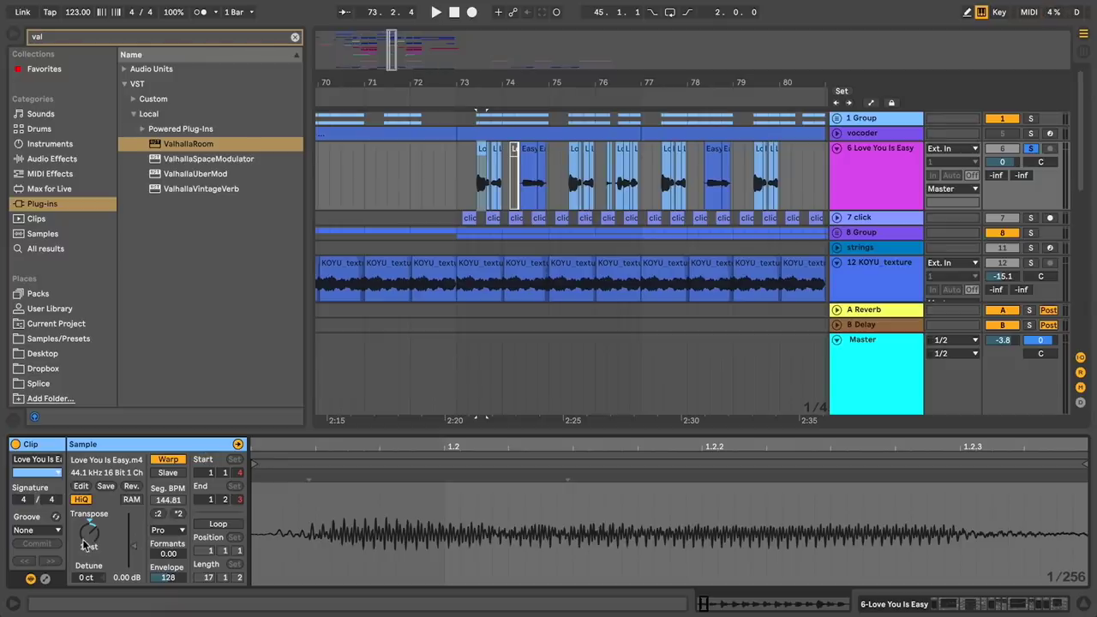
pyautogui.keyDown('shift'); pyautogui.click(785, 178); pyautogui.keyUp('shift')
pyautogui.press('space')
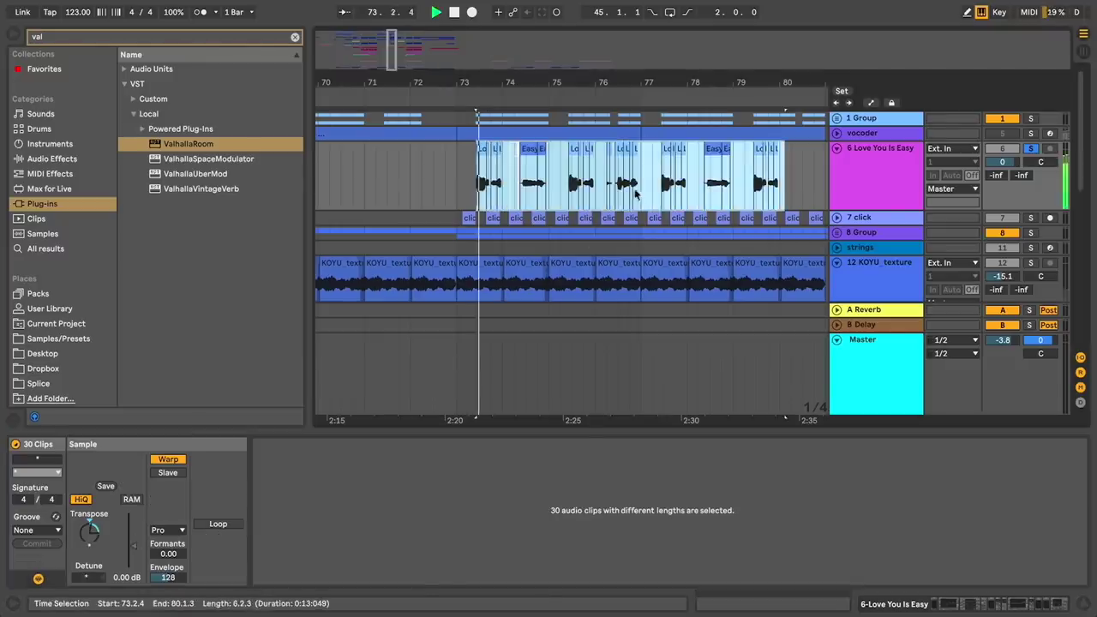
# Show the Love You Is Easy track's device chain and review its effects through to Guitar Rig 5 and Auto Filter.
pyautogui.doubleClick(846, 183)
pyautogui.hscroll(5, 570, 506)
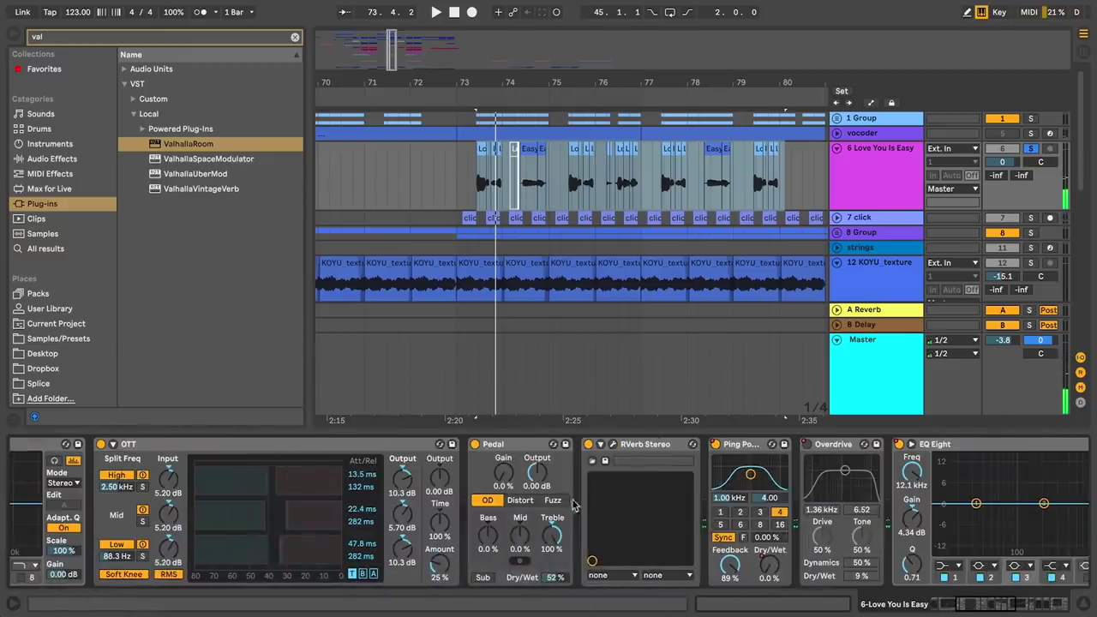
pyautogui.hscroll(10, 477, 446)
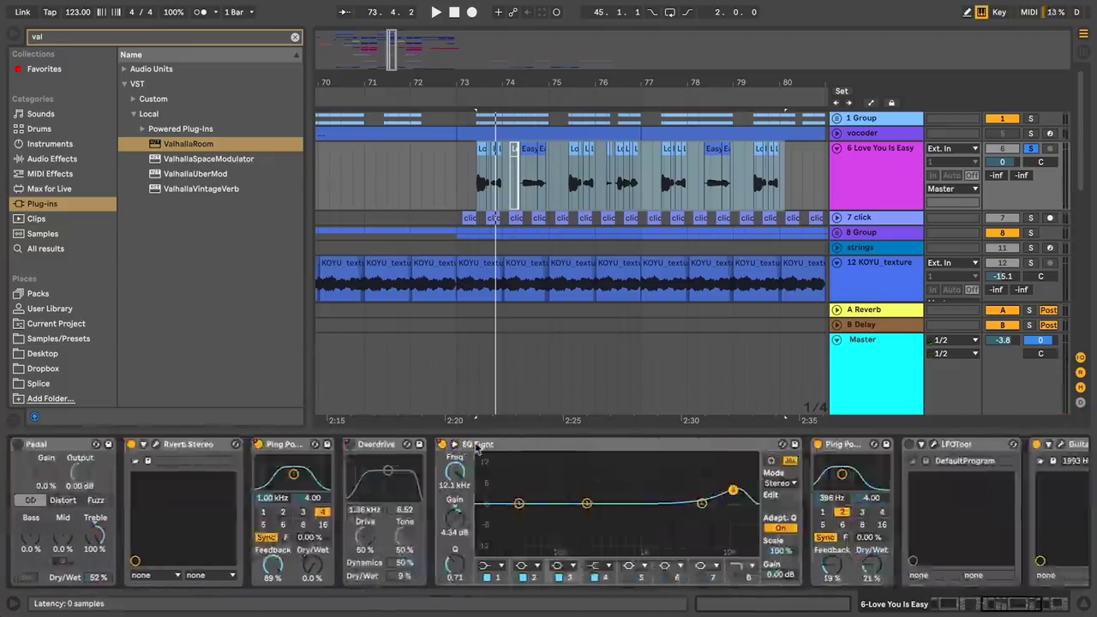
# Compare the soloed vocal with Guitar Rig 5 off and on, and view the plug-in's window.
pyautogui.click(639, 445)
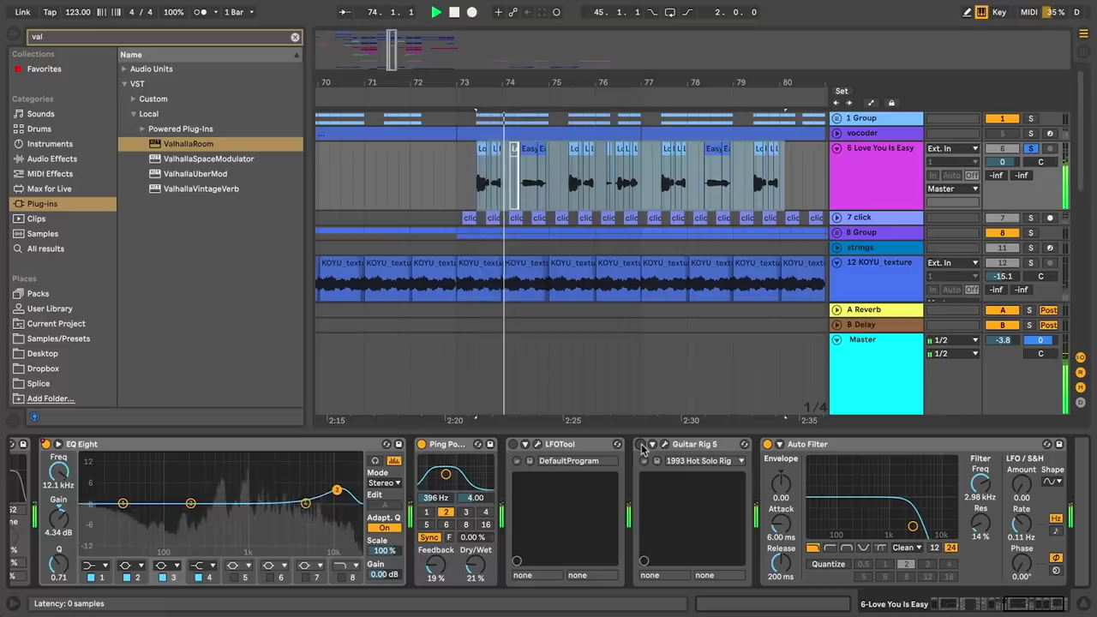
pyautogui.click(640, 444)
pyautogui.click(665, 445)
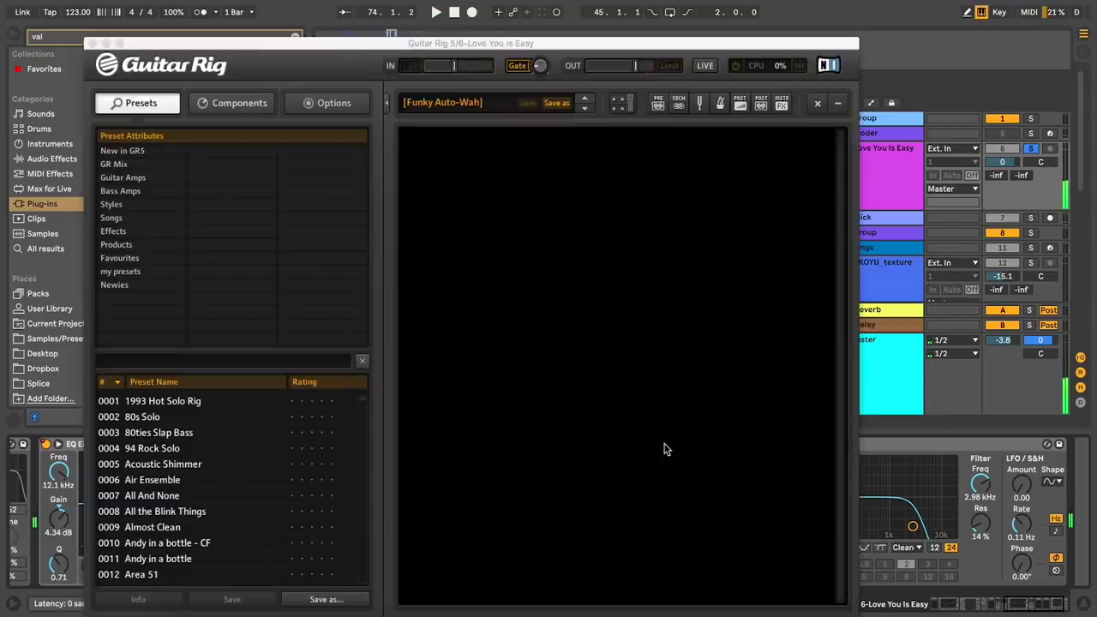
pyautogui.click(91, 43)
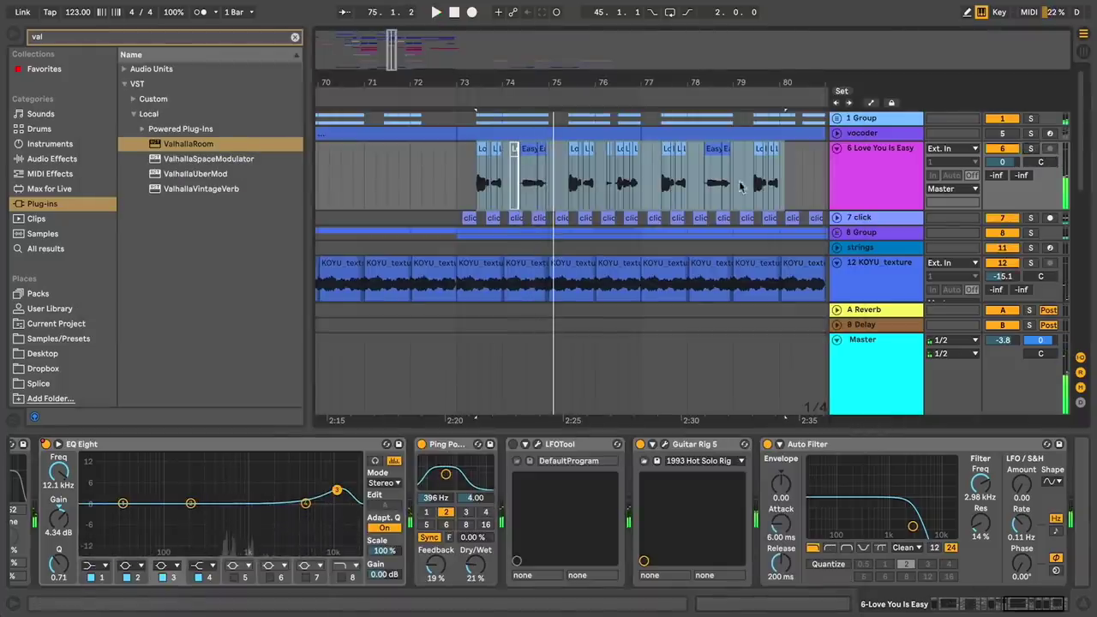
# Play the chopped vocal in the full mix and place the insert mark at 73.1.1.
pyautogui.press('space')
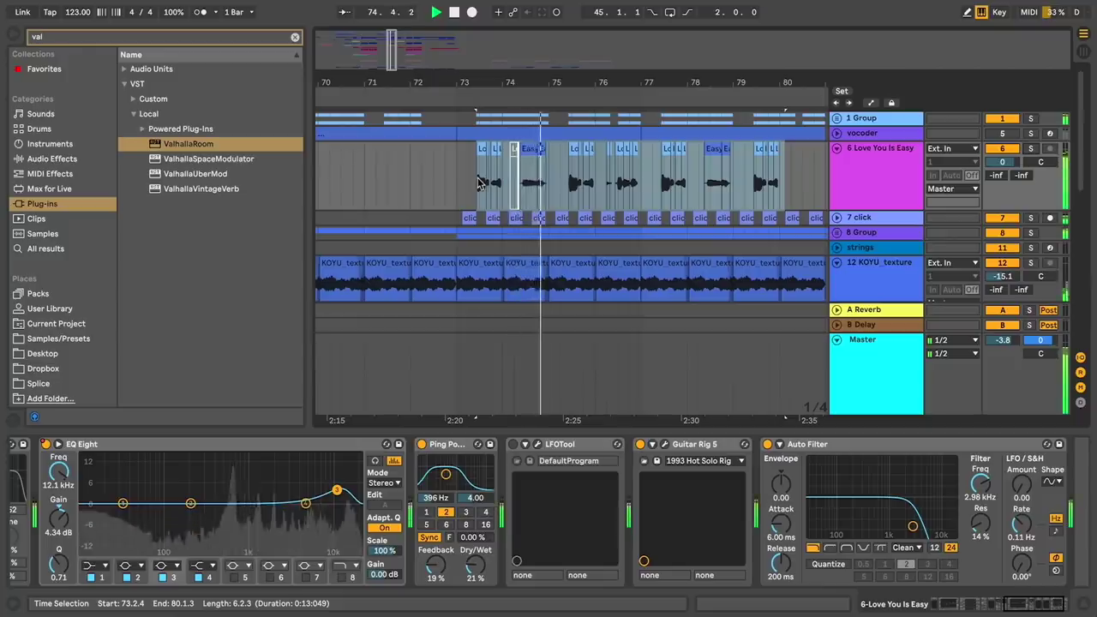
pyautogui.click(456, 194)
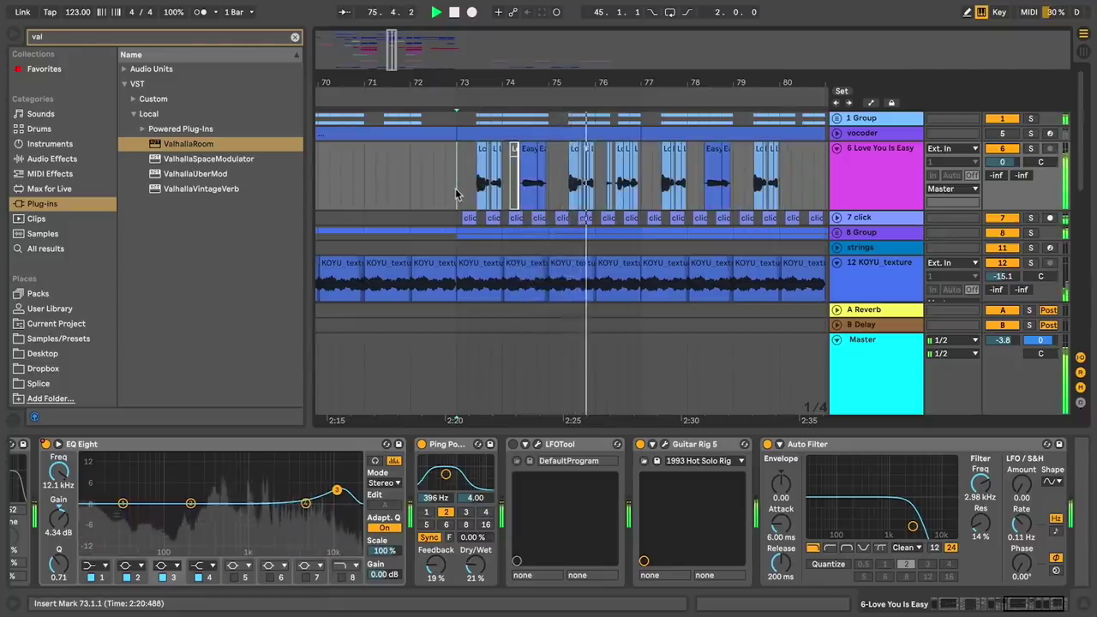